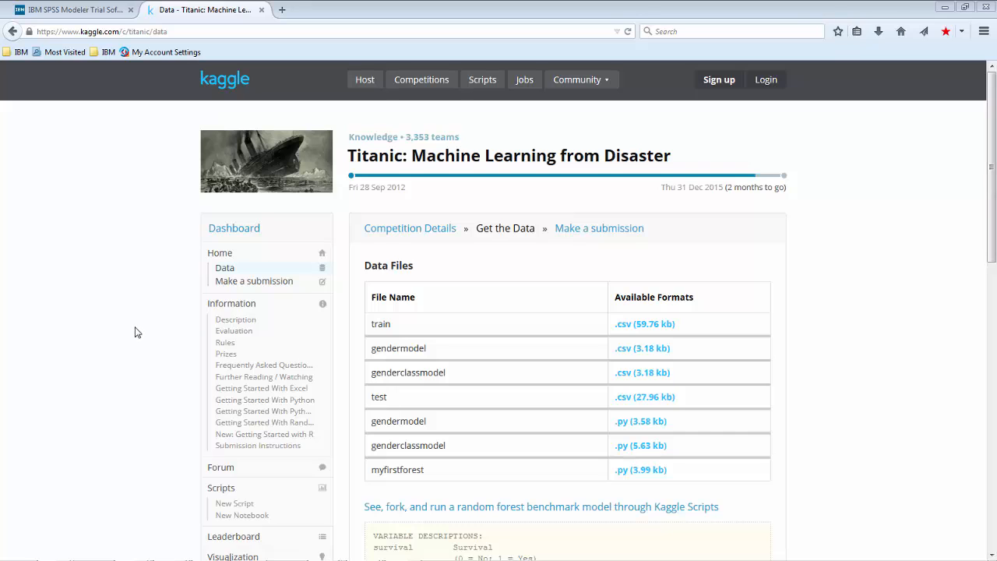
scroll(134, 331, "down", 2)
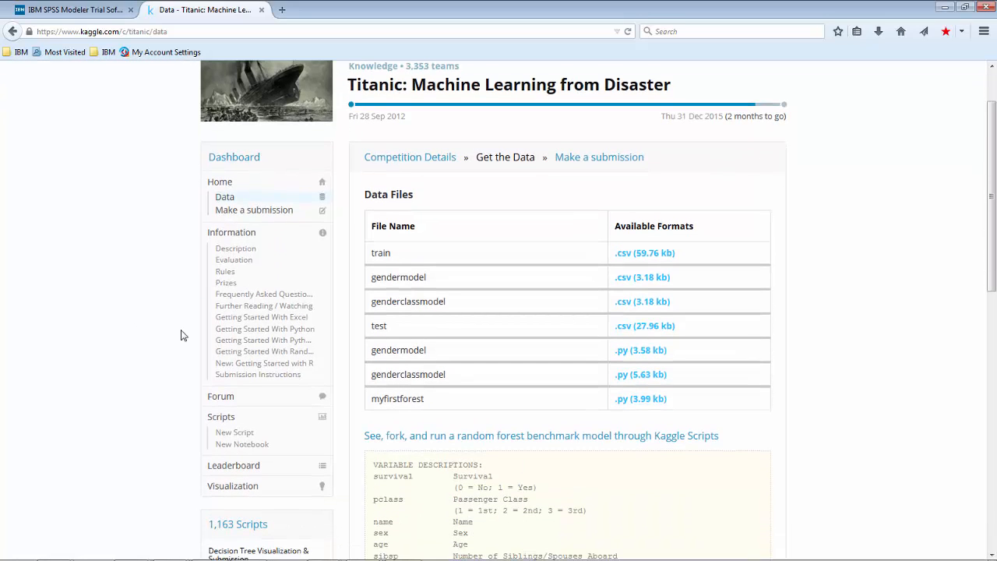
scroll(181, 335, "up", 2)
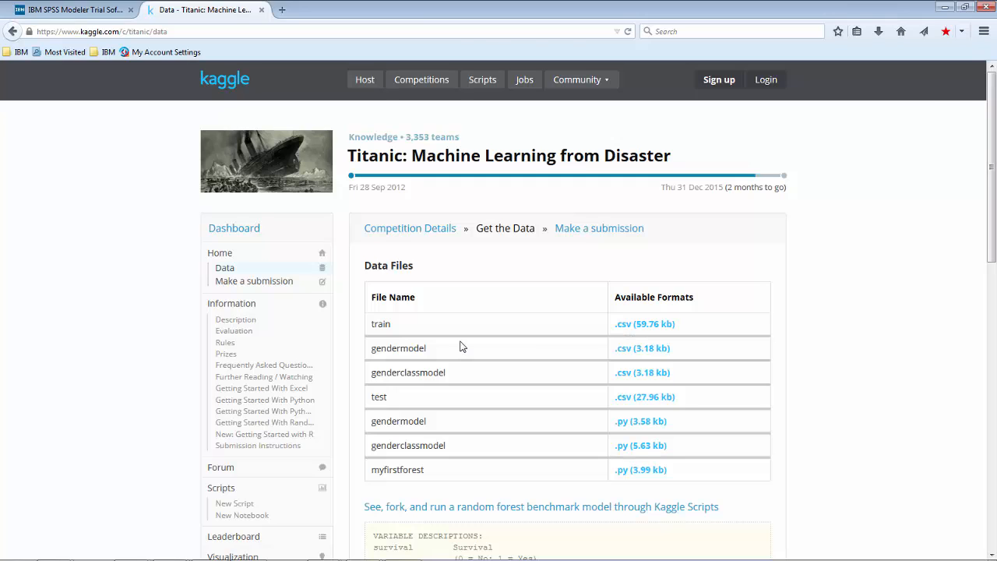
Switch to IBM SPSS Modeler and place a Var. File source node in the upper-left area of the stream canvas.
key("alt+Tab")
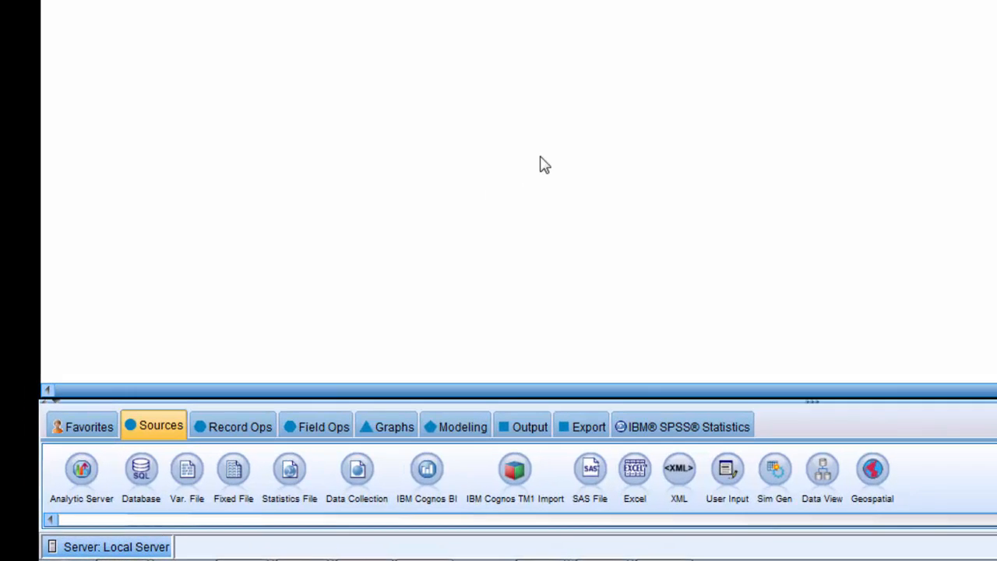
left_click(176, 428)
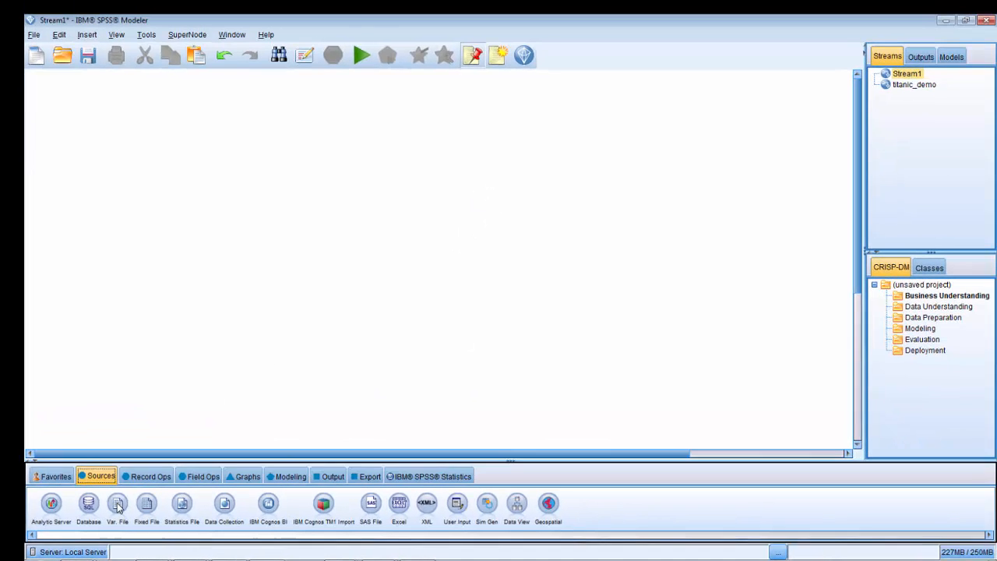
double_click(187, 469)
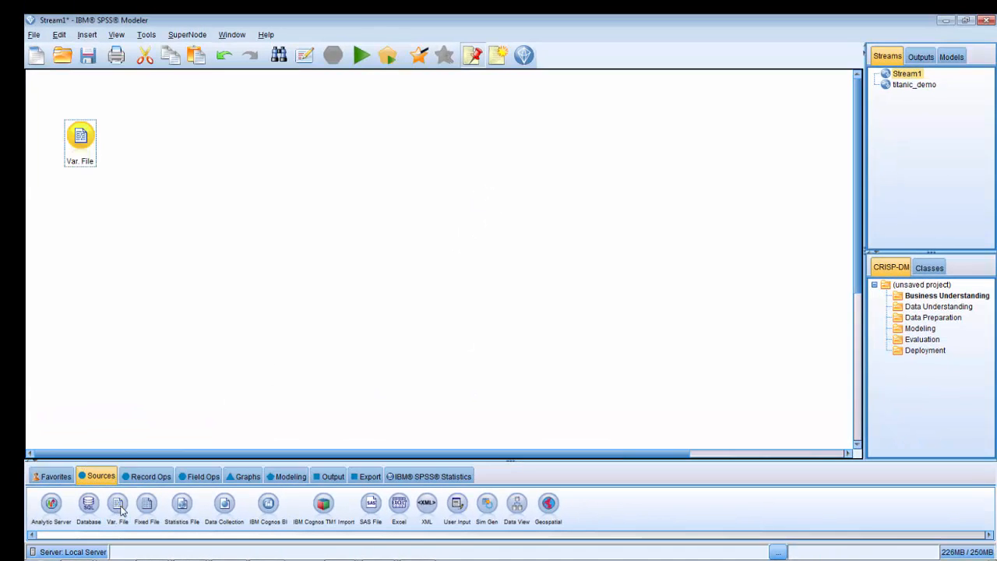
left_click_drag(84, 161, 167, 233)
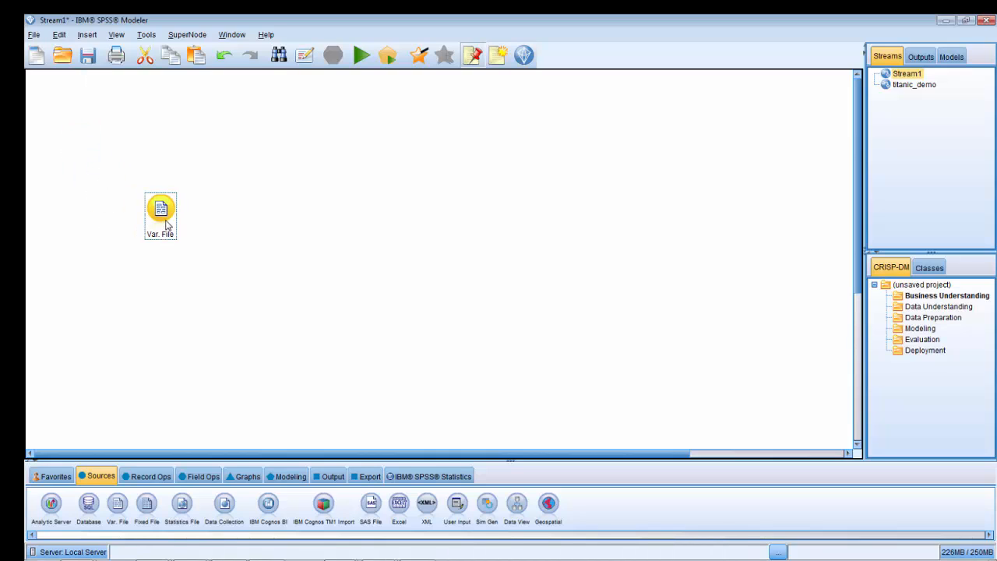
Open the Var. File node's settings and browse for its source file, going to the Desktop folder.
double_click(169, 232)
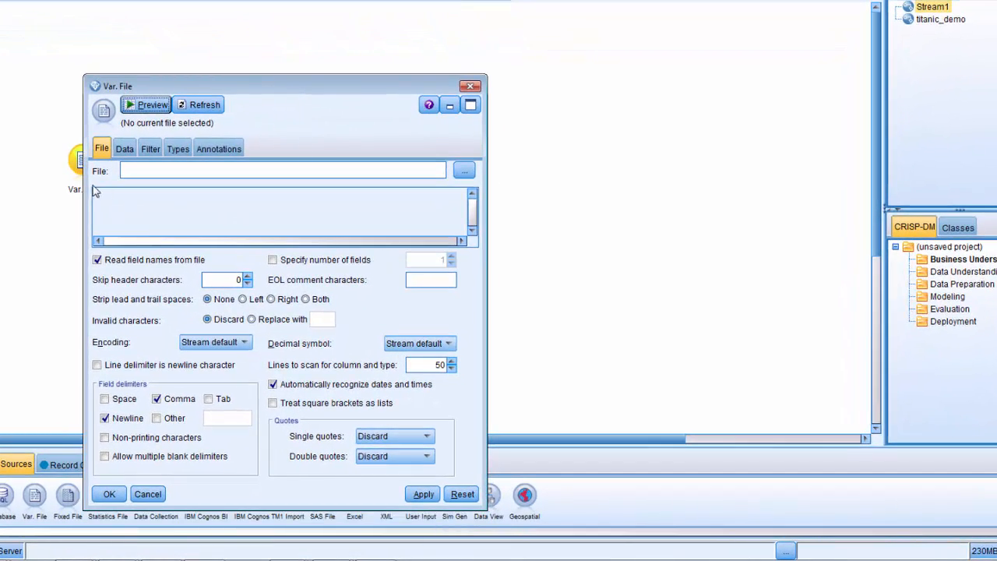
left_click(463, 173)
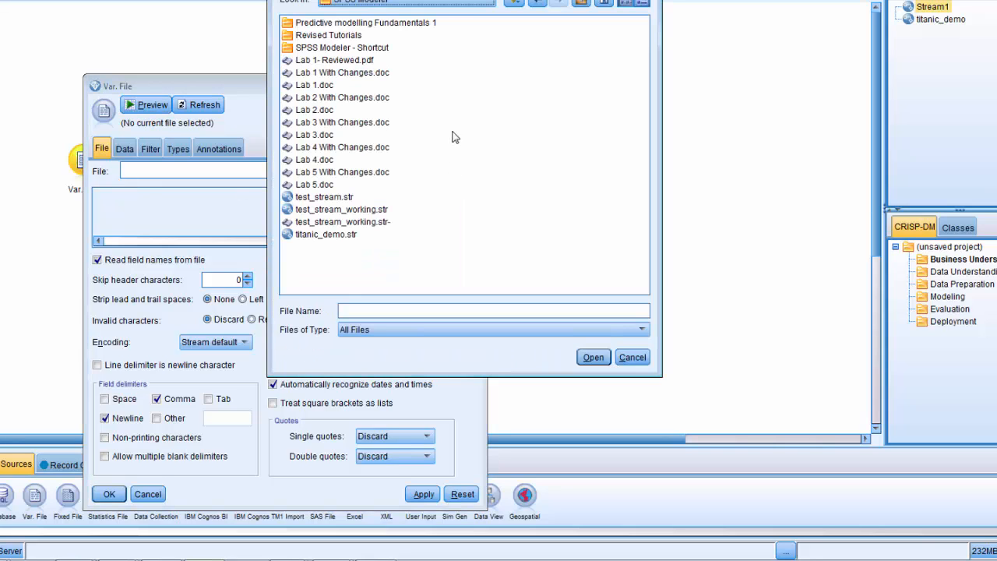
left_click(457, 7)
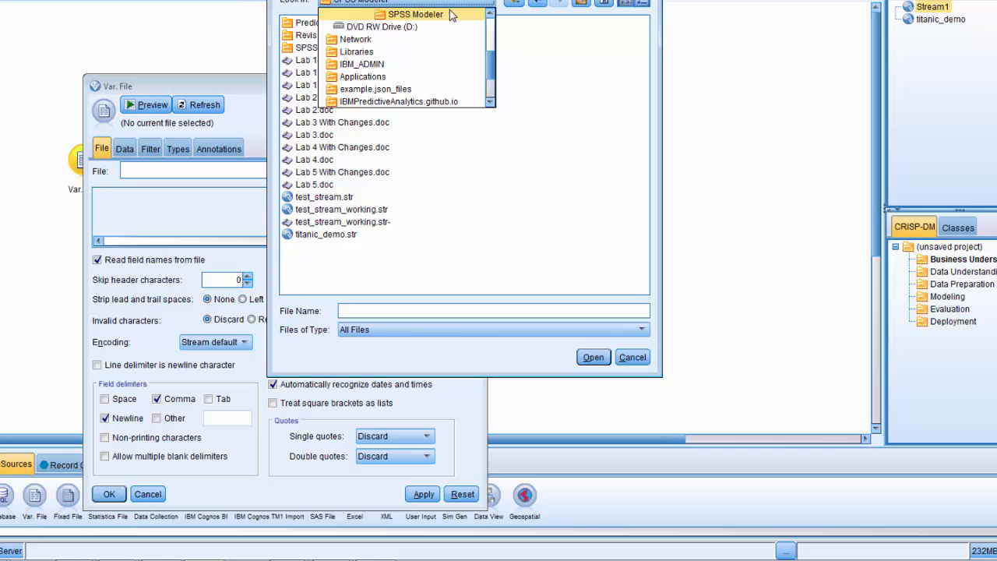
left_click(546, 81)
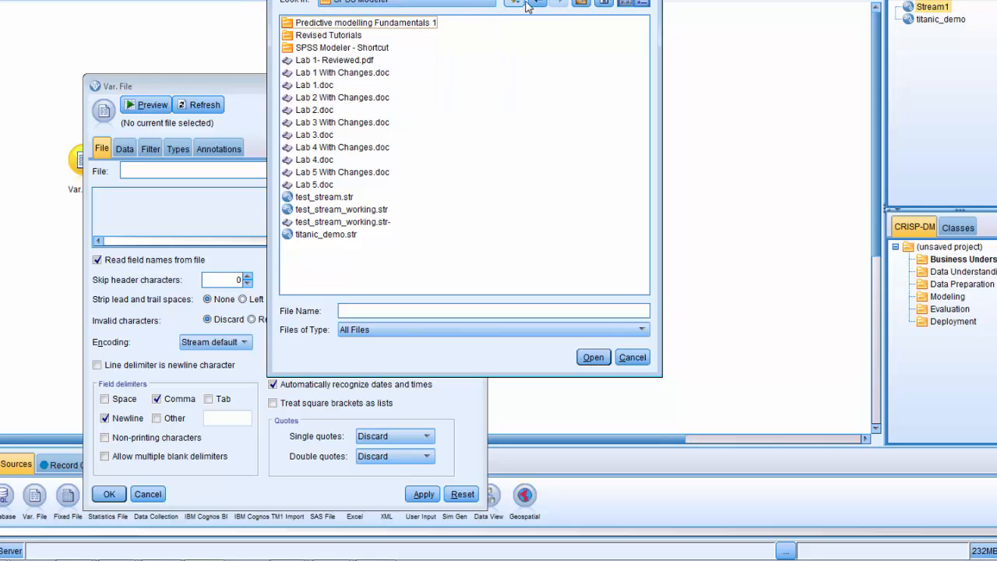
left_click(534, 3)
left_click(489, 3)
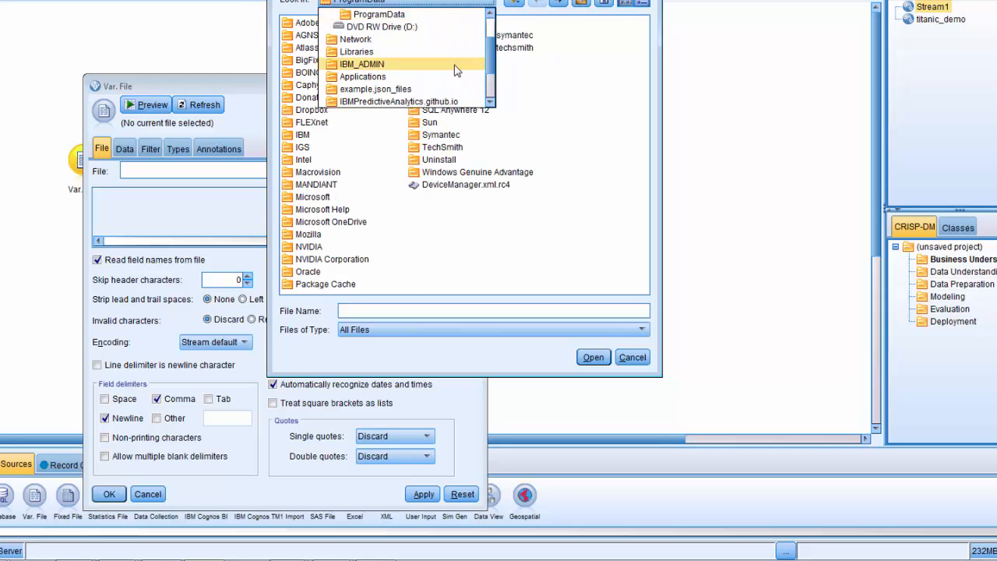
left_click(366, 28)
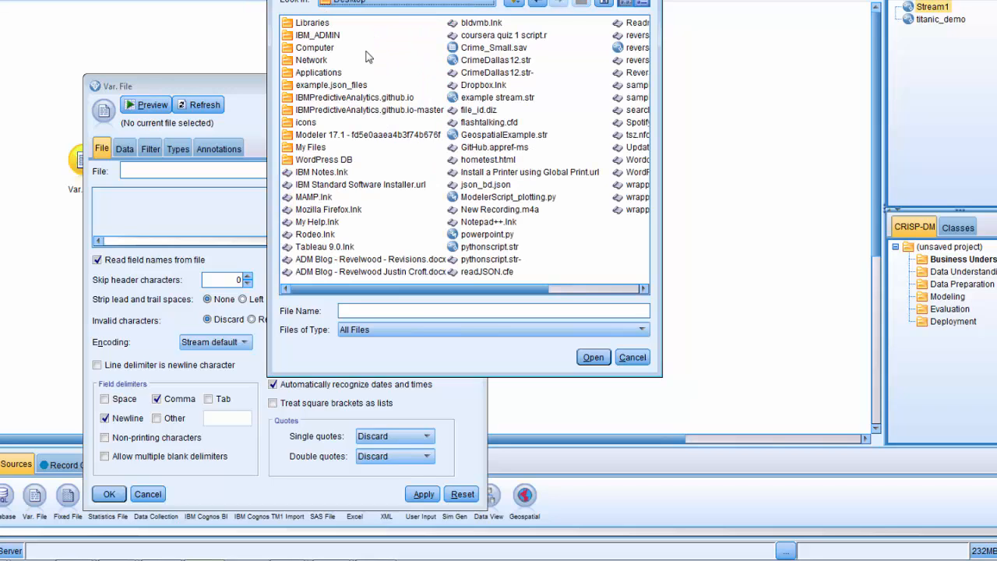
Load train.csv from the Data folder under My Files\BDU as the node's source file.
left_click(321, 100)
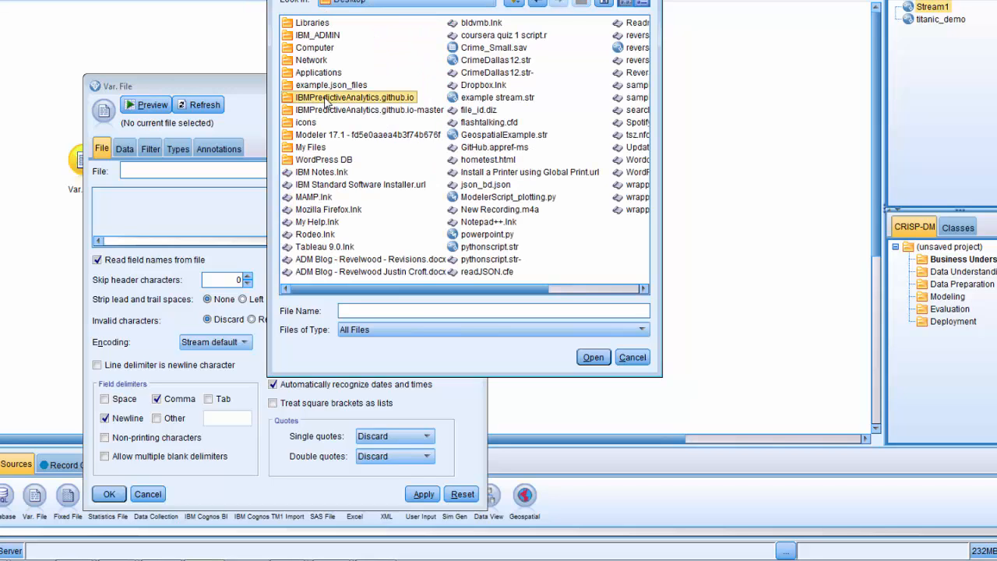
key("m")
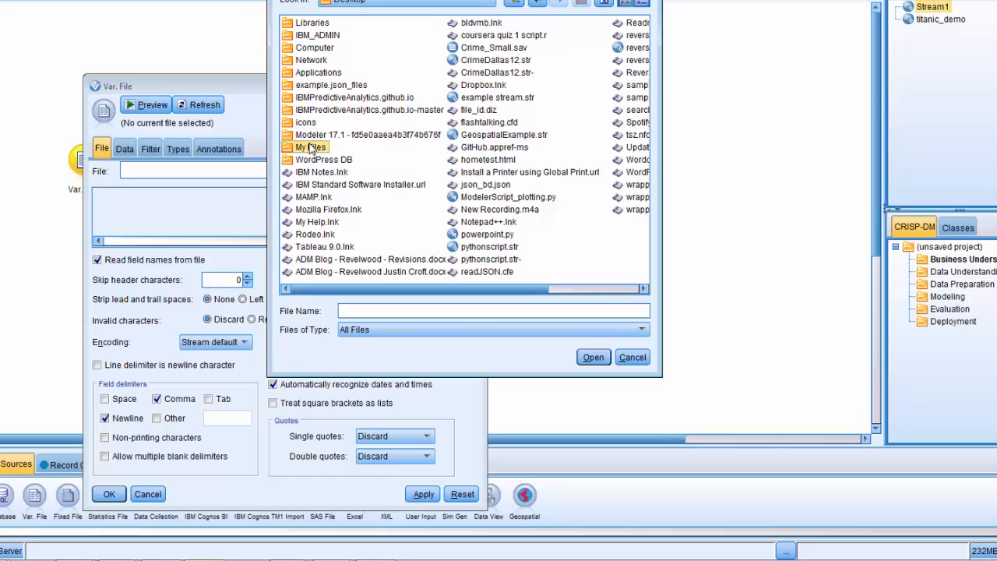
double_click(313, 148)
double_click(308, 26)
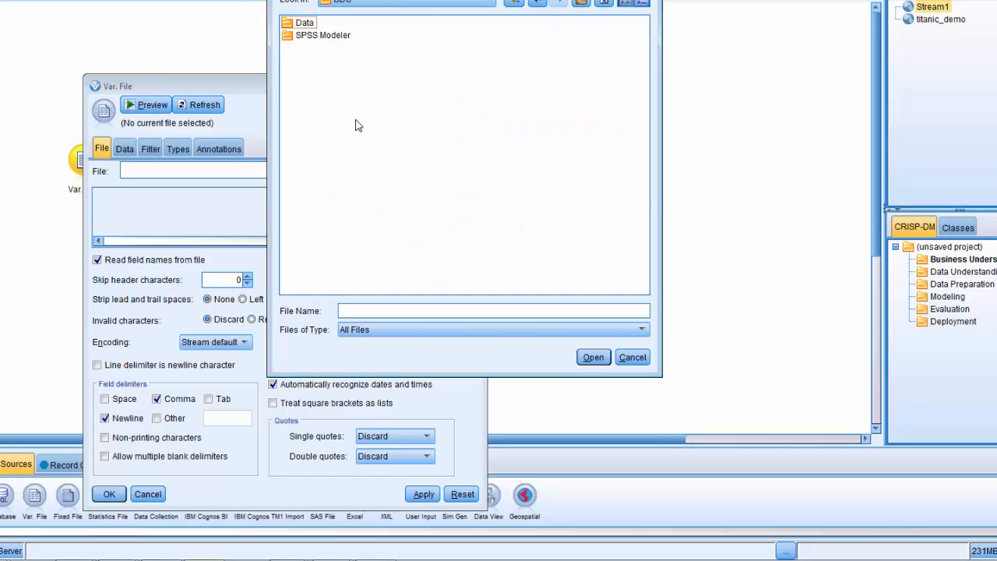
double_click(307, 24)
double_click(312, 87)
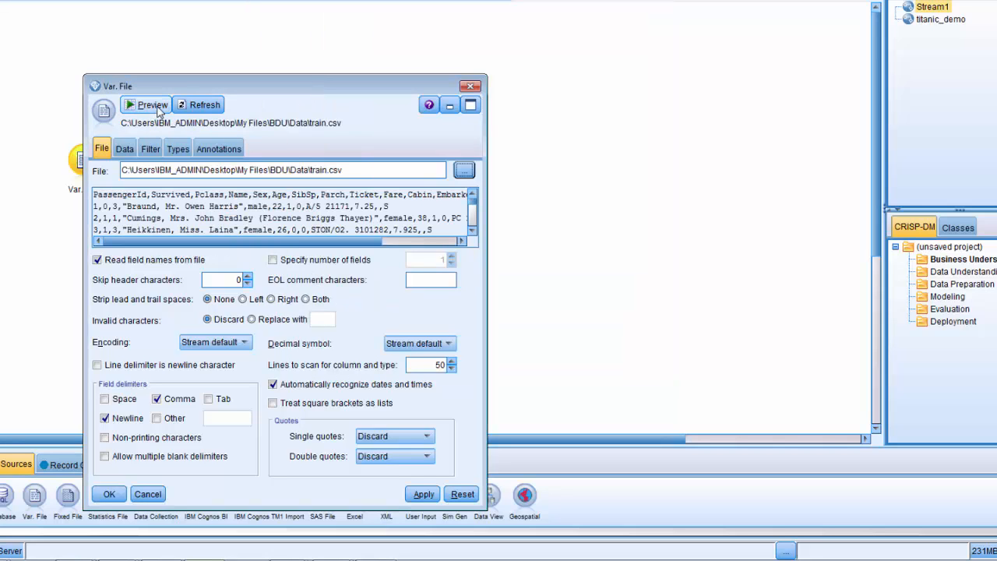
Preview the train.csv records in a window widened to show every column, and close the preview.
left_click(133, 109)
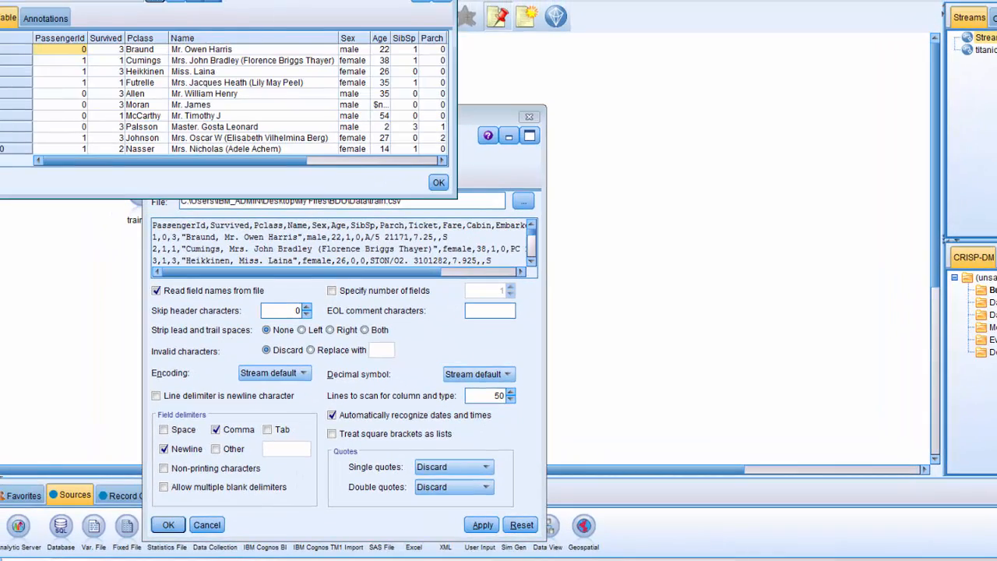
left_click_drag(254, 0, 421, 96)
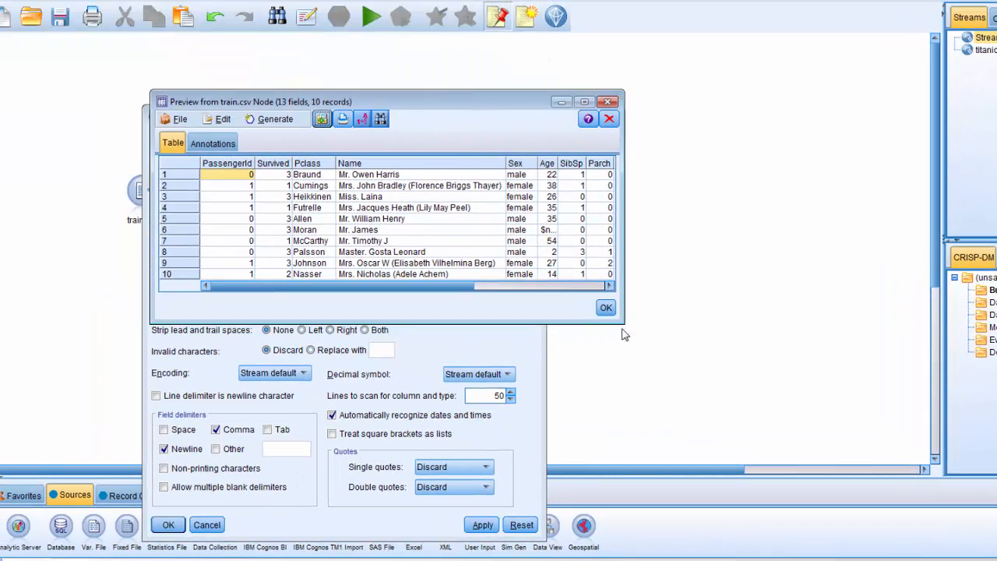
left_click_drag(627, 325, 943, 357)
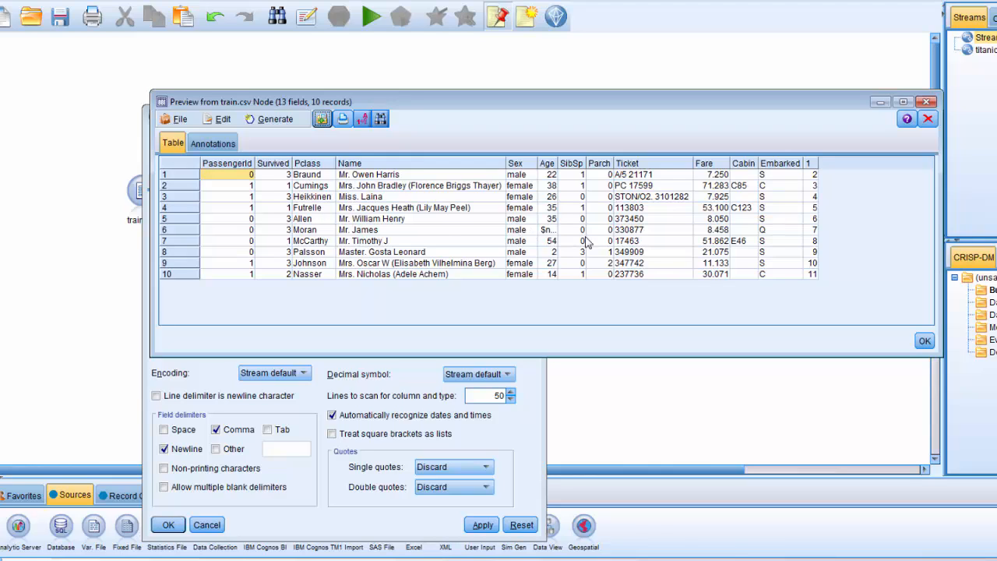
left_click(926, 103)
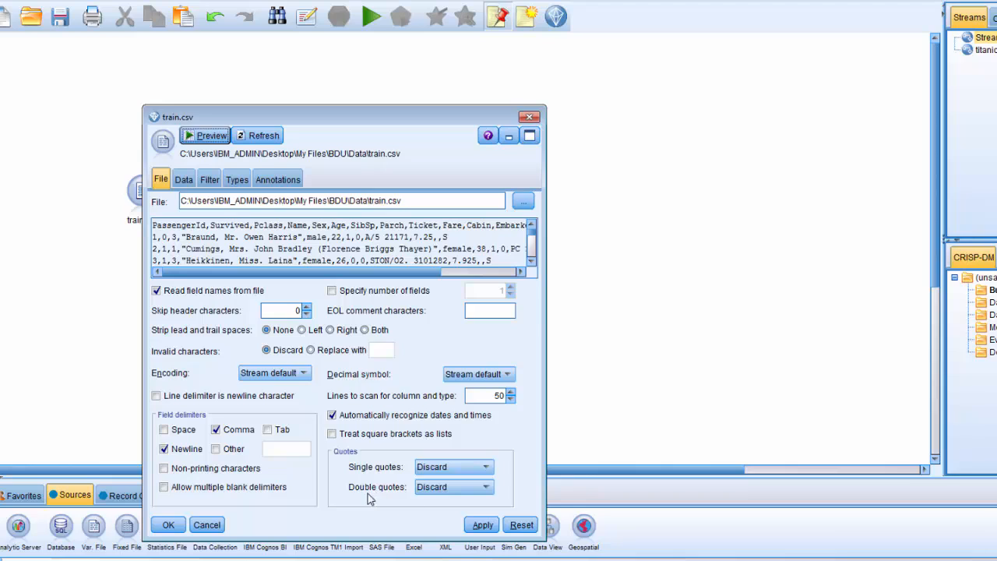
Set the double quotes handling of train.csv to Pair and discard, and check the parsed columns in a data preview.
left_click(455, 490)
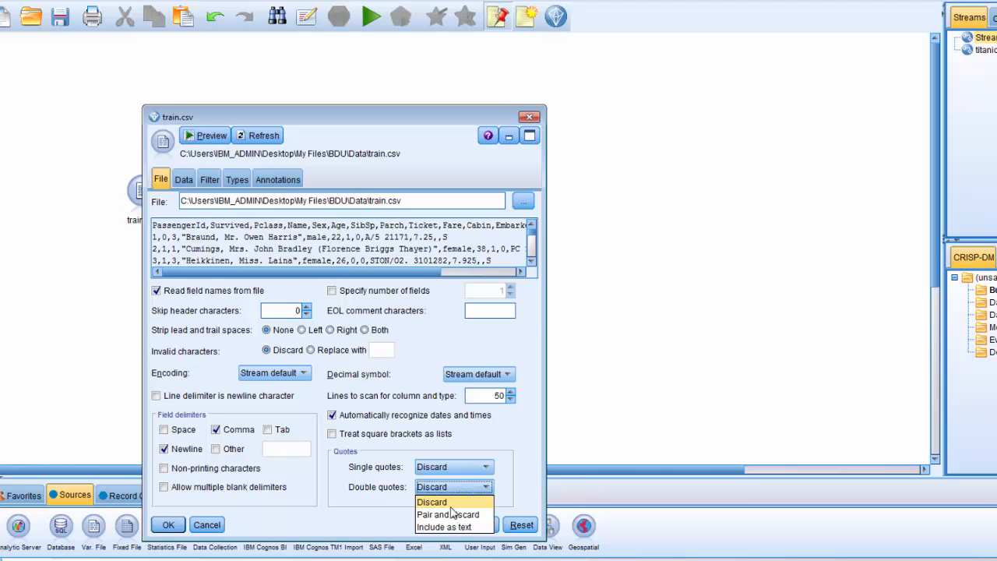
left_click(451, 516)
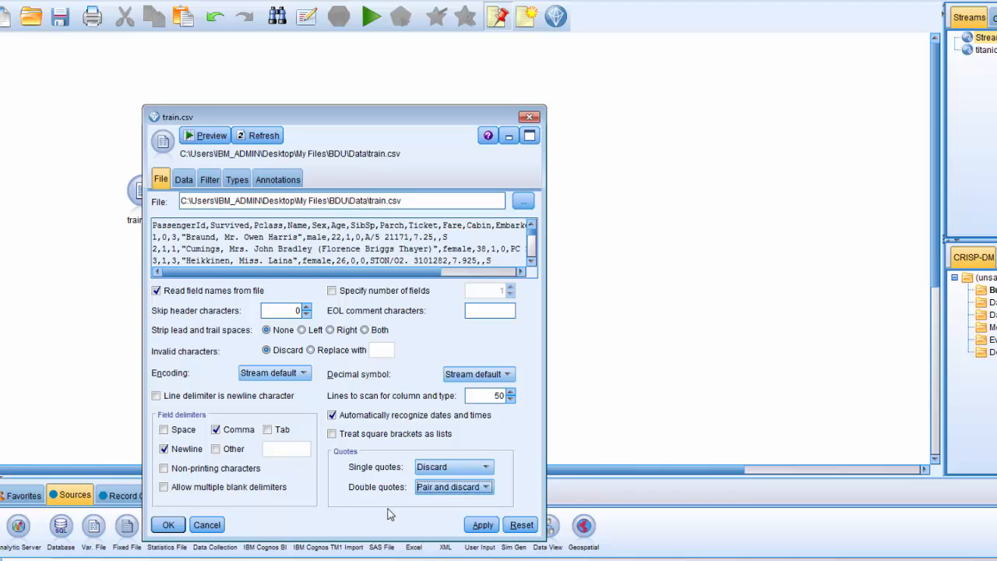
left_click(212, 136)
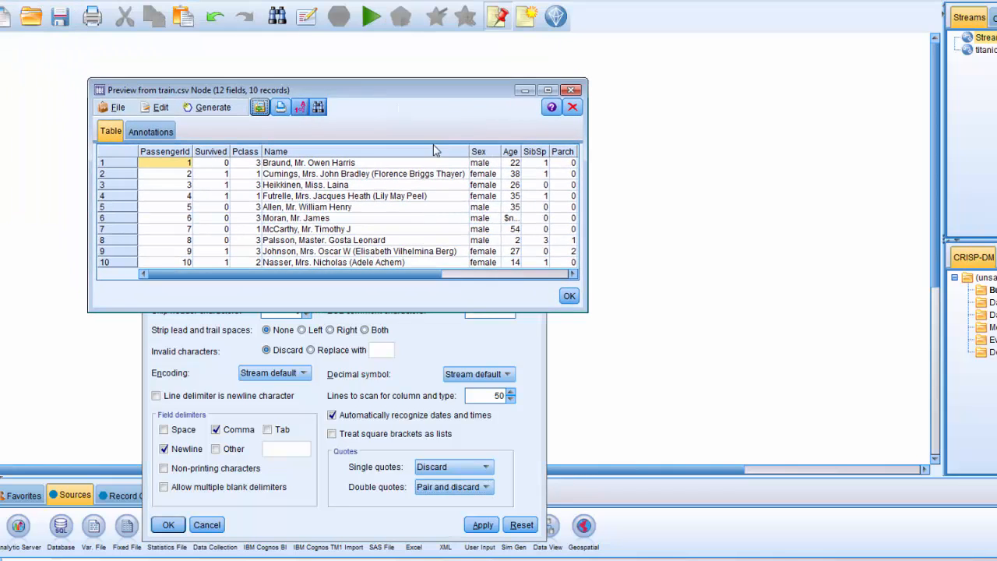
left_click_drag(589, 315, 875, 354)
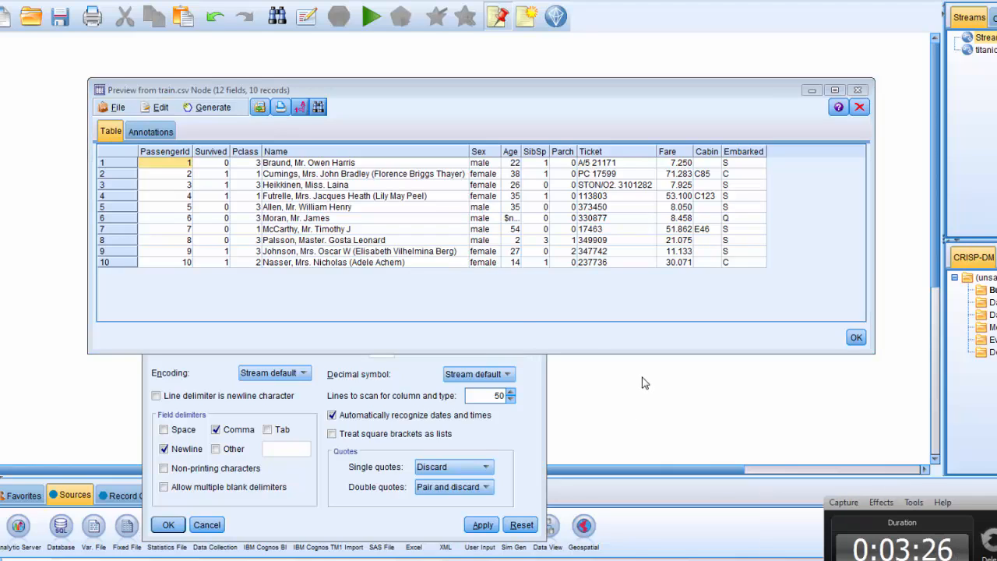
left_click(524, 312)
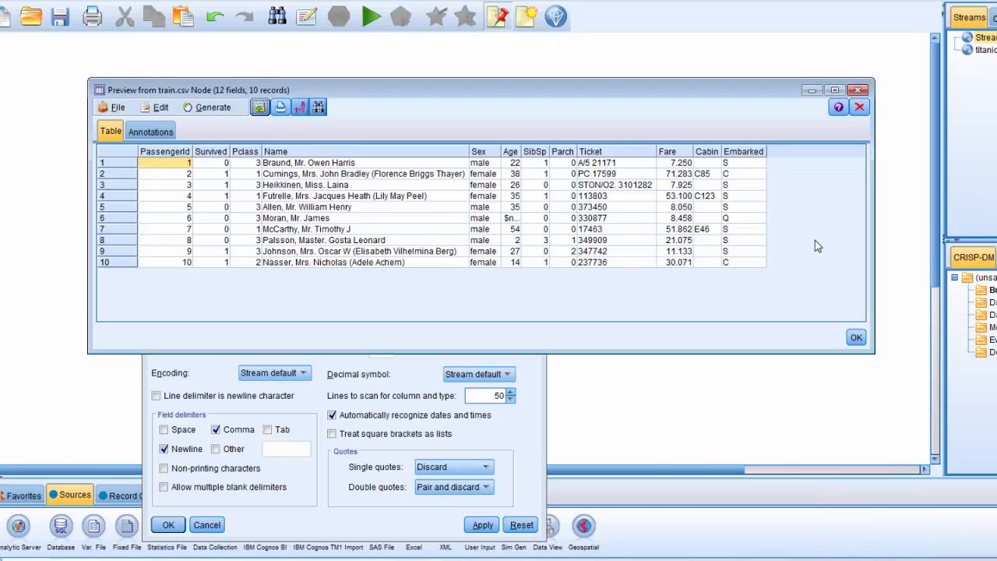
left_click(857, 338)
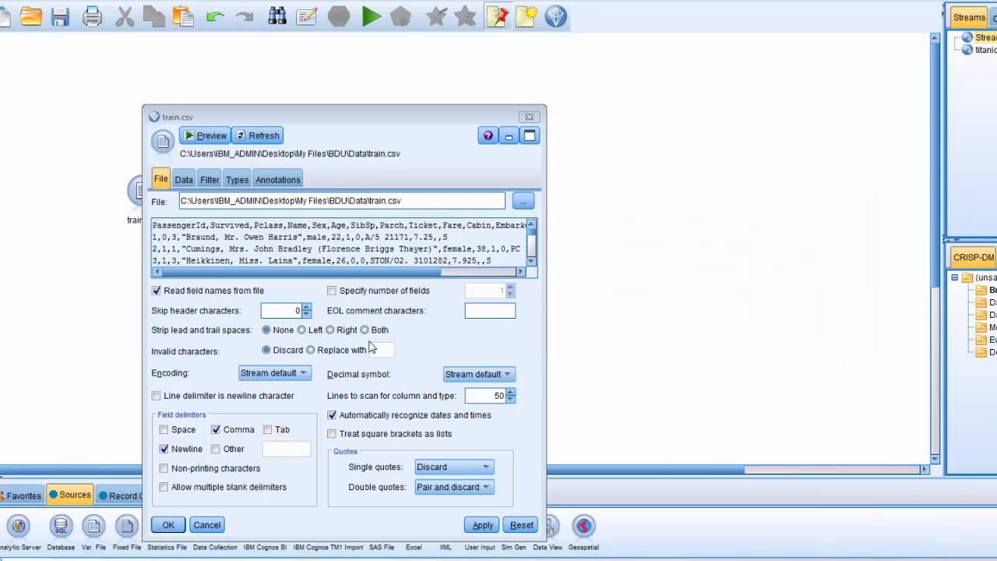
left_click(179, 528)
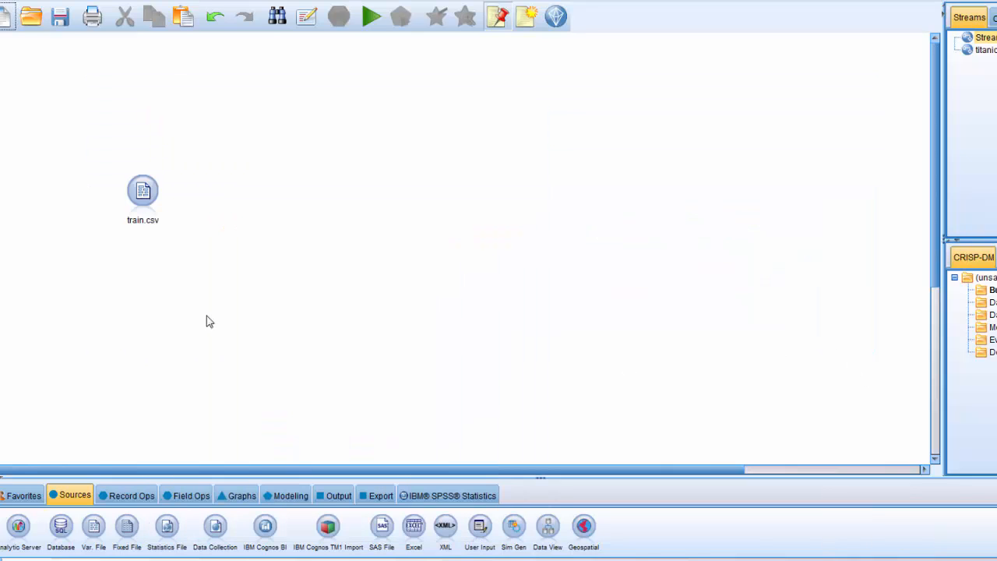
Move the train.csv node slightly lower on the stream canvas.
left_click(154, 219)
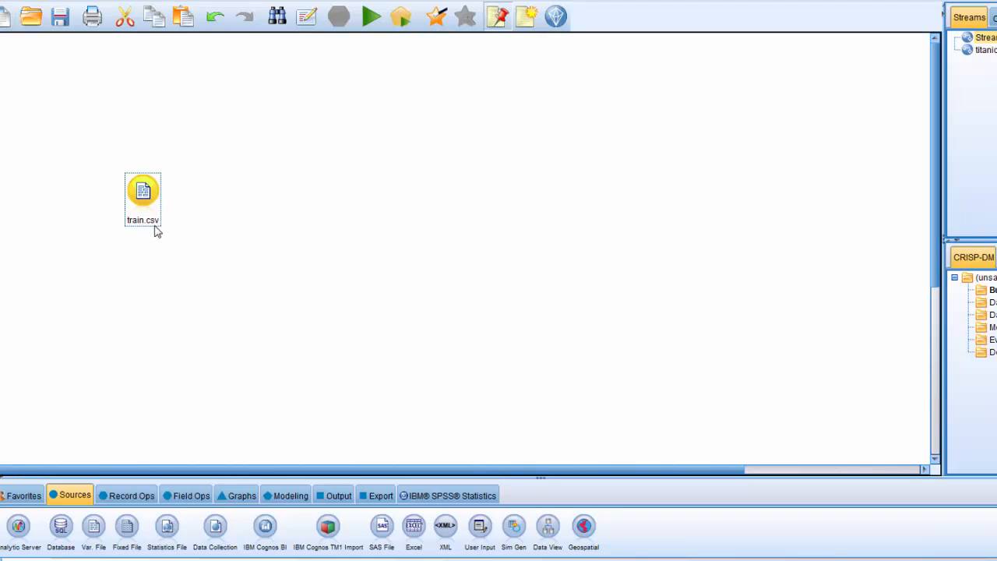
left_click_drag(147, 201, 148, 222)
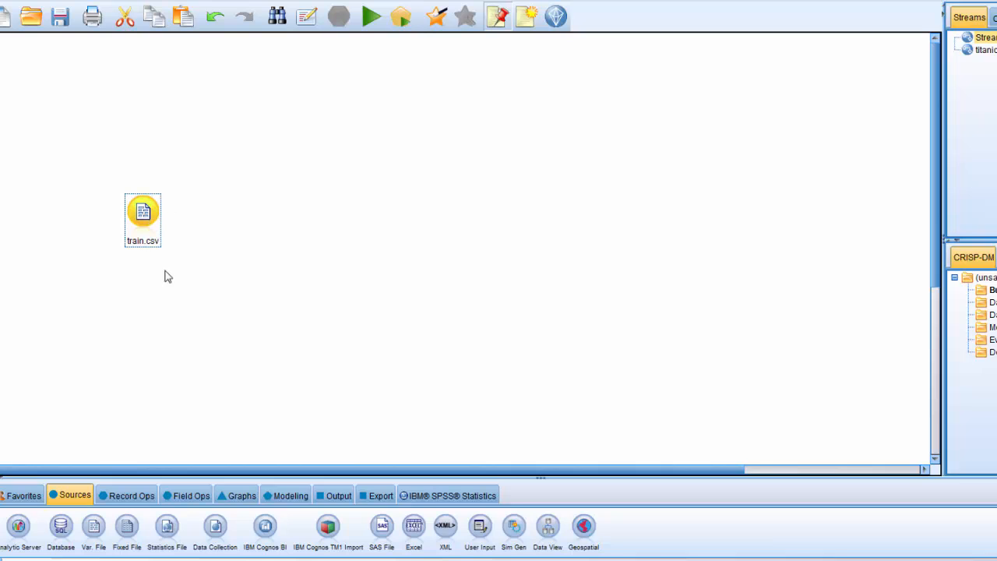
Try adding a Table output node linked automatically to train.csv, and delete that Table node.
left_click(331, 500)
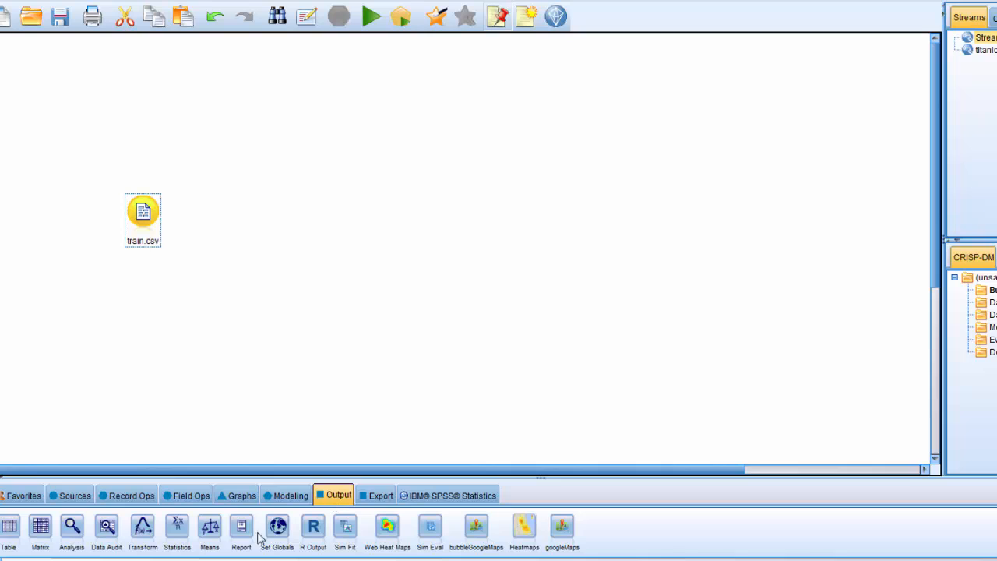
double_click(6, 530)
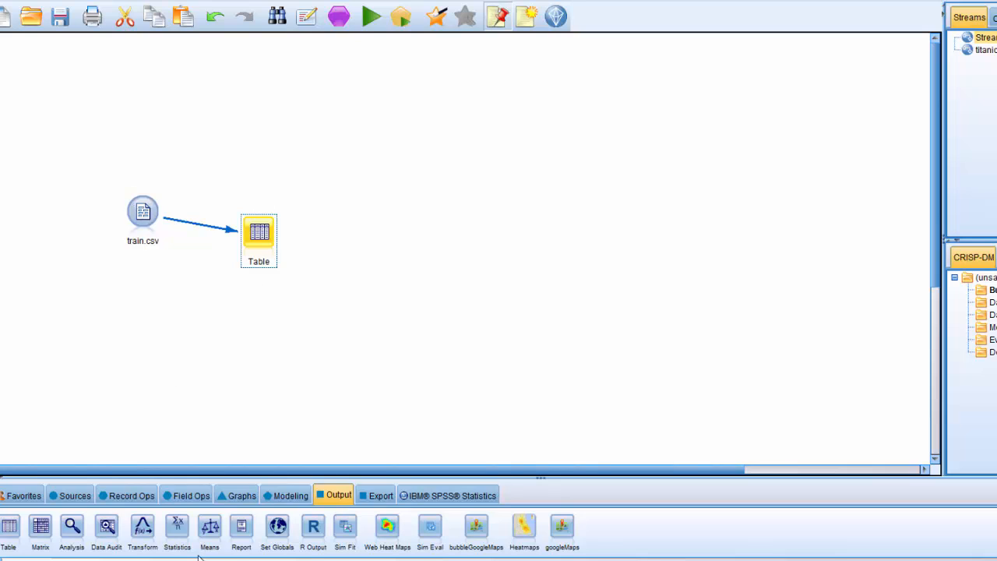
left_click(156, 225)
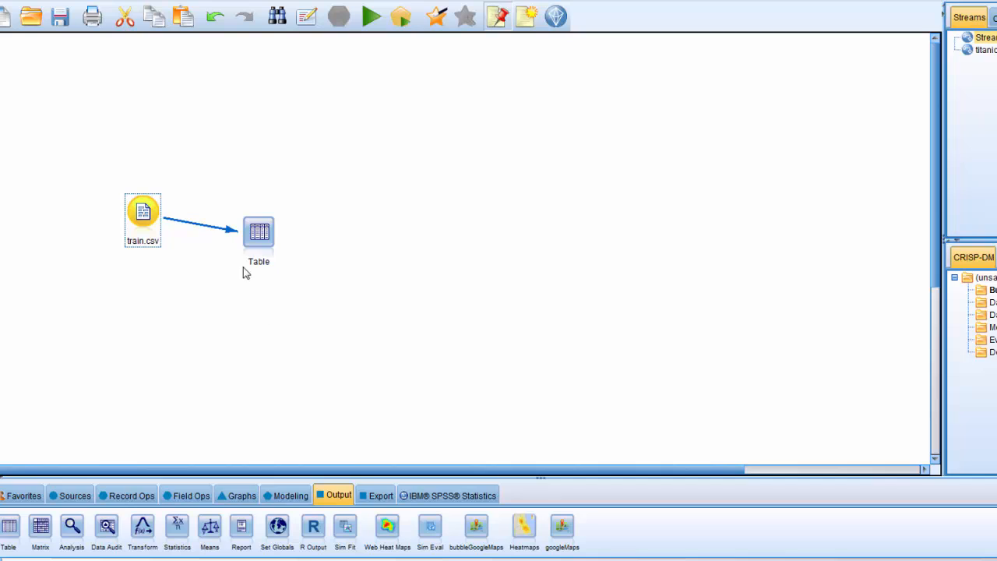
left_click(261, 242)
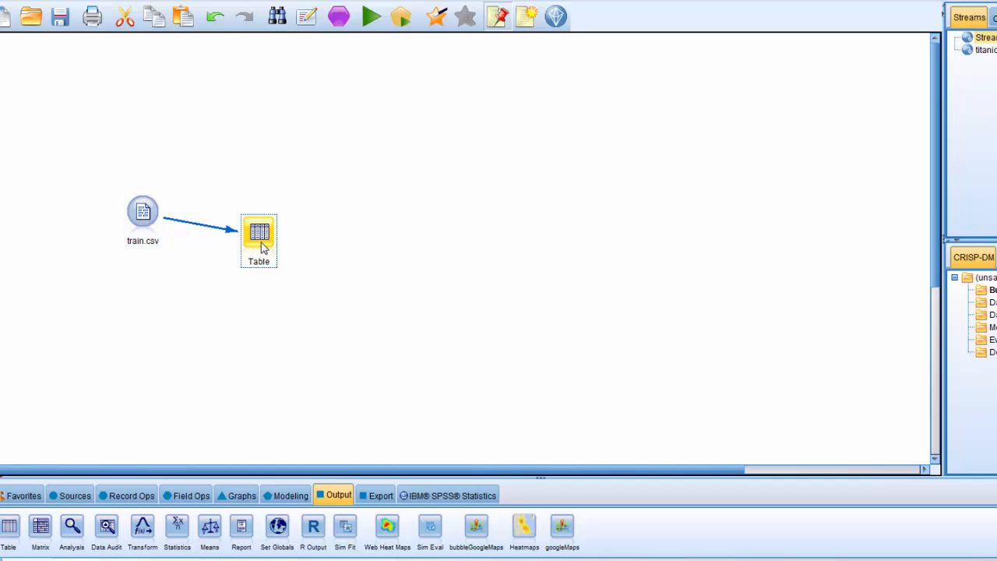
key("Delete")
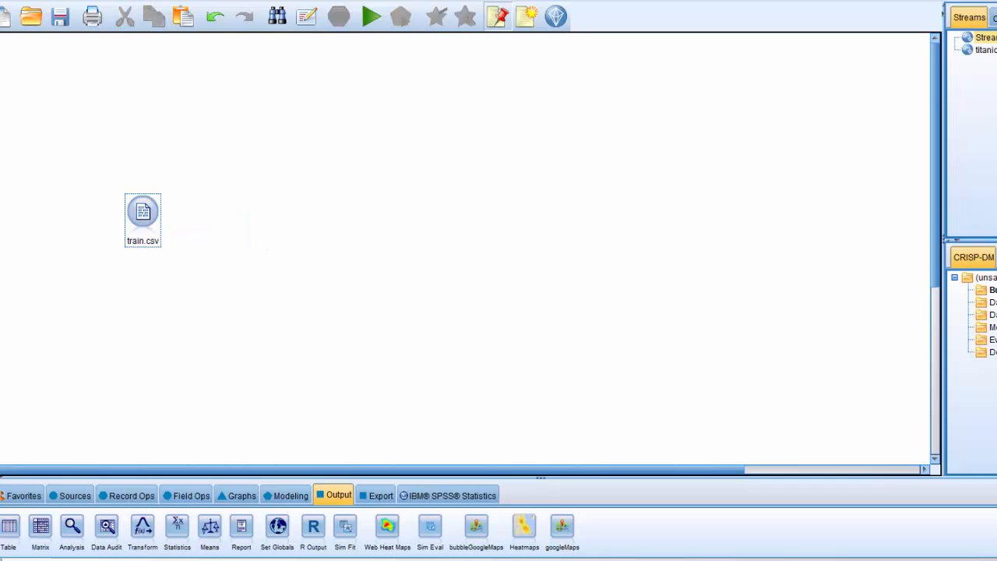
Place an unconnected Table output node to the right of train.csv, roughly level with it.
left_click(7, 532)
left_click(285, 269)
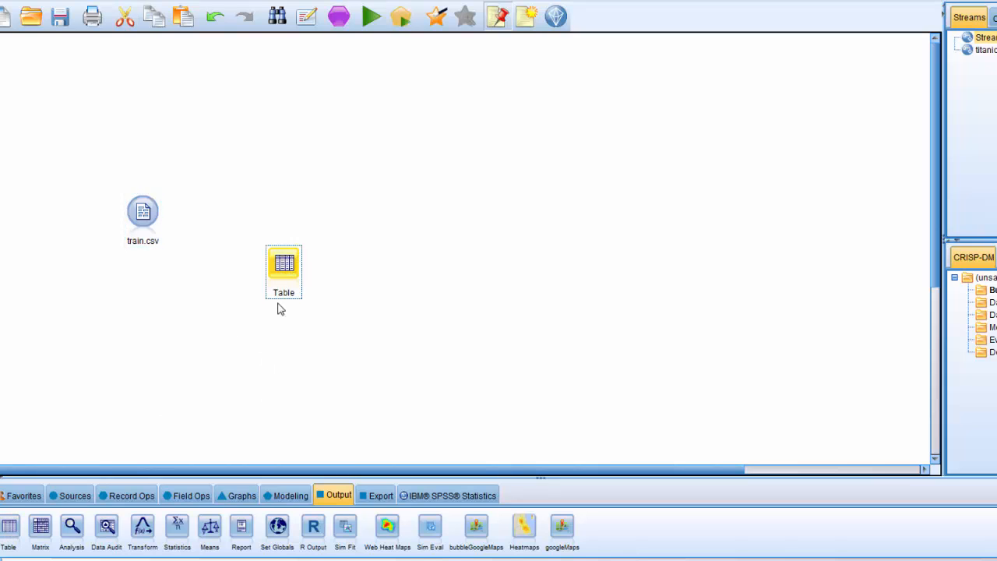
left_click_drag(287, 279, 275, 205)
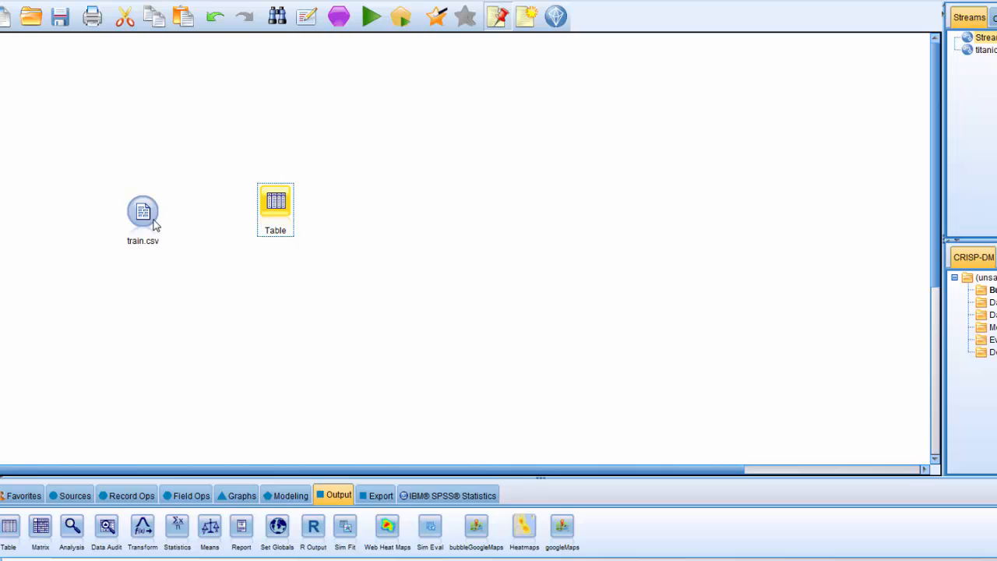
Try connecting train.csv to the Table node with the Connect command, and delete that connection.
left_click(145, 220)
right_click(154, 220)
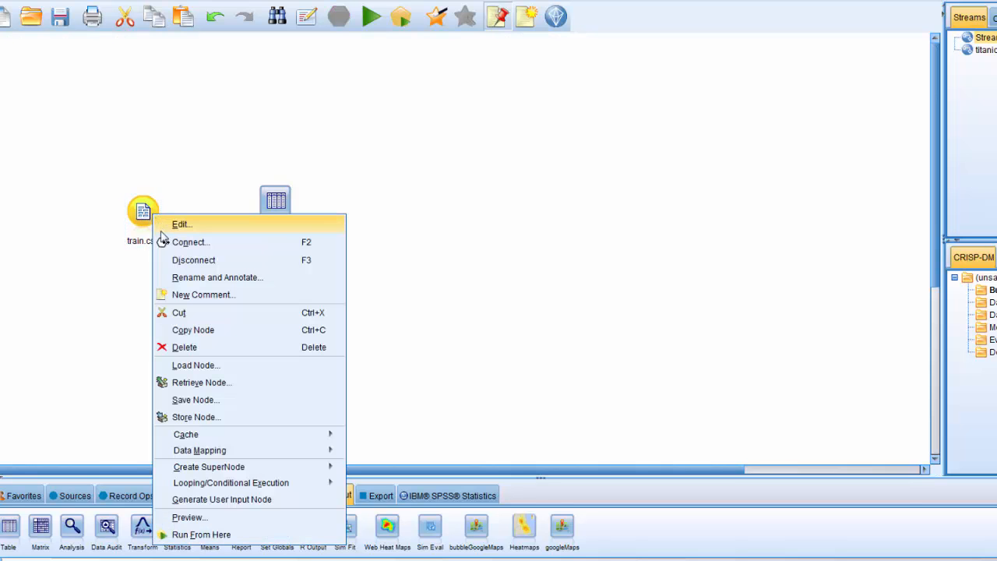
left_click(169, 242)
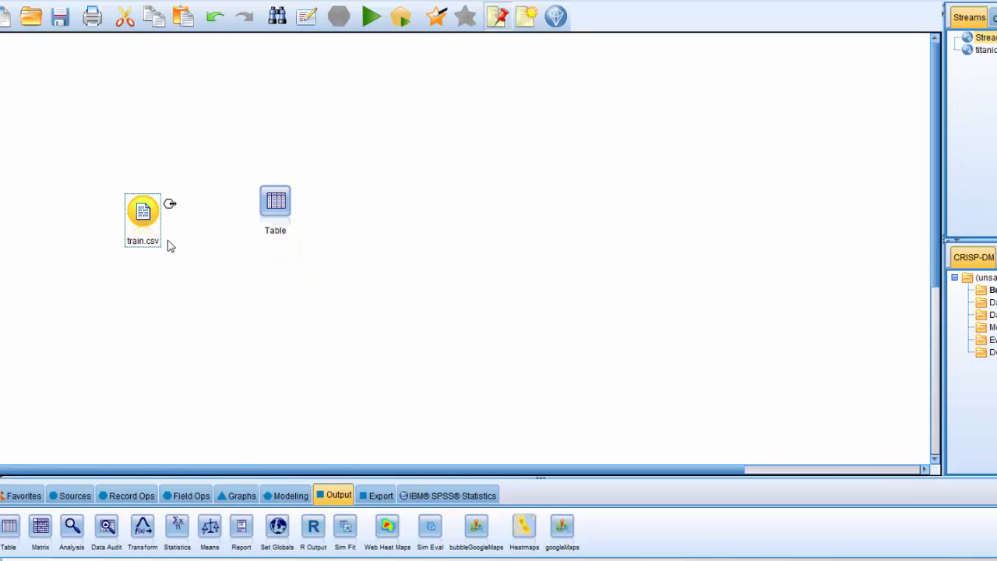
left_click(273, 210)
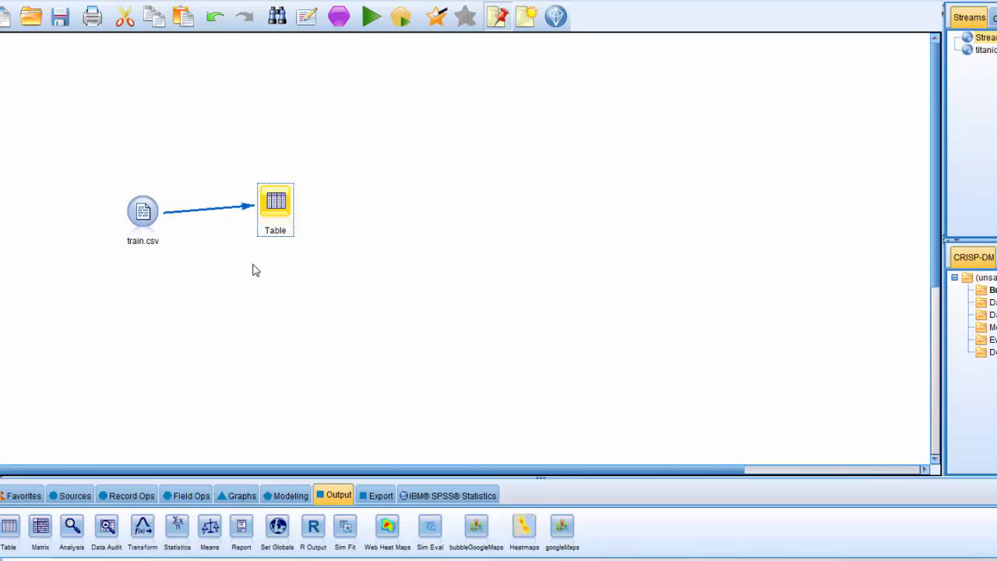
left_click(209, 216)
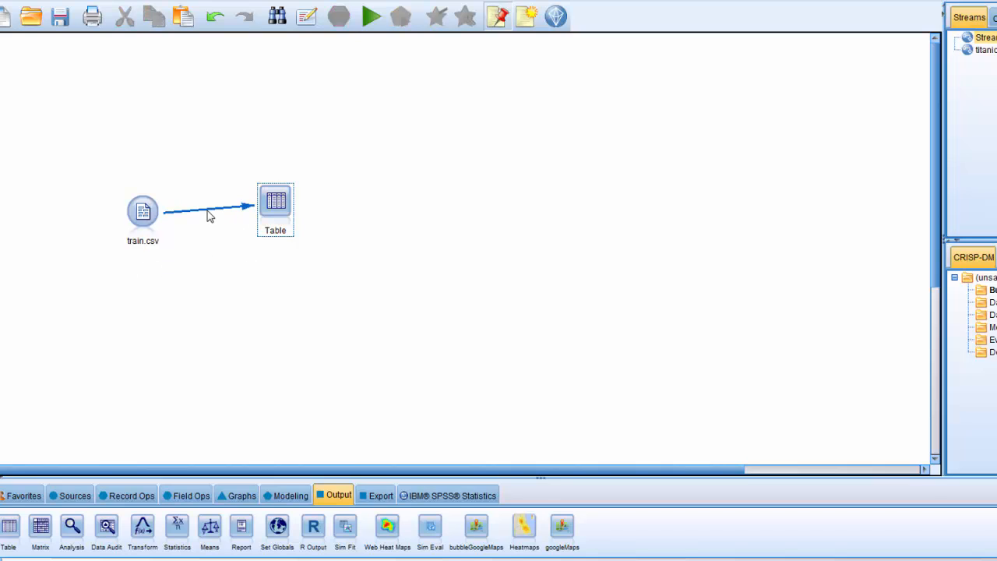
right_click(209, 216)
left_click(225, 221)
Try linking train.csv to the Table node directly on the canvas, and remove that link.
left_click_drag(154, 215, 263, 204)
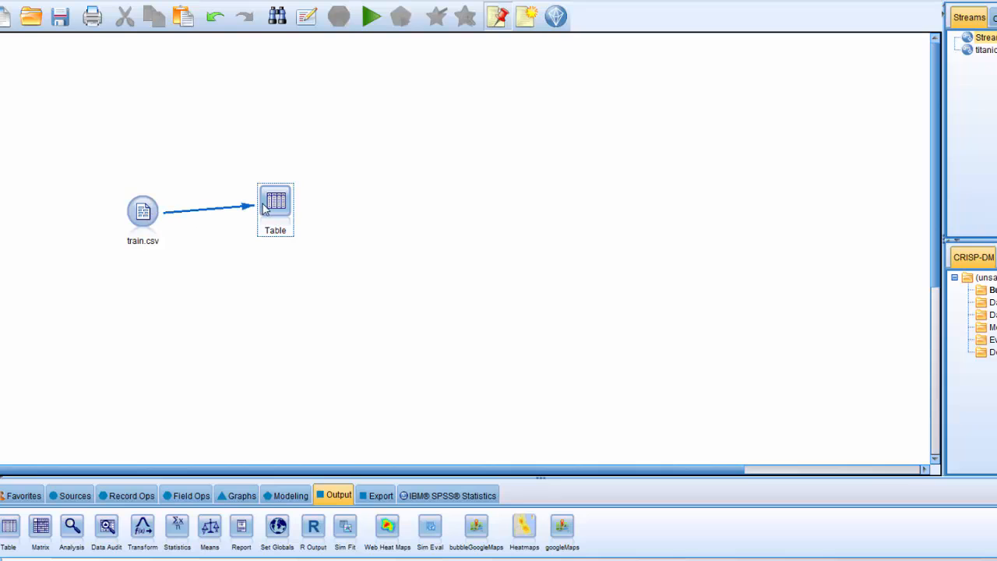
right_click(215, 216)
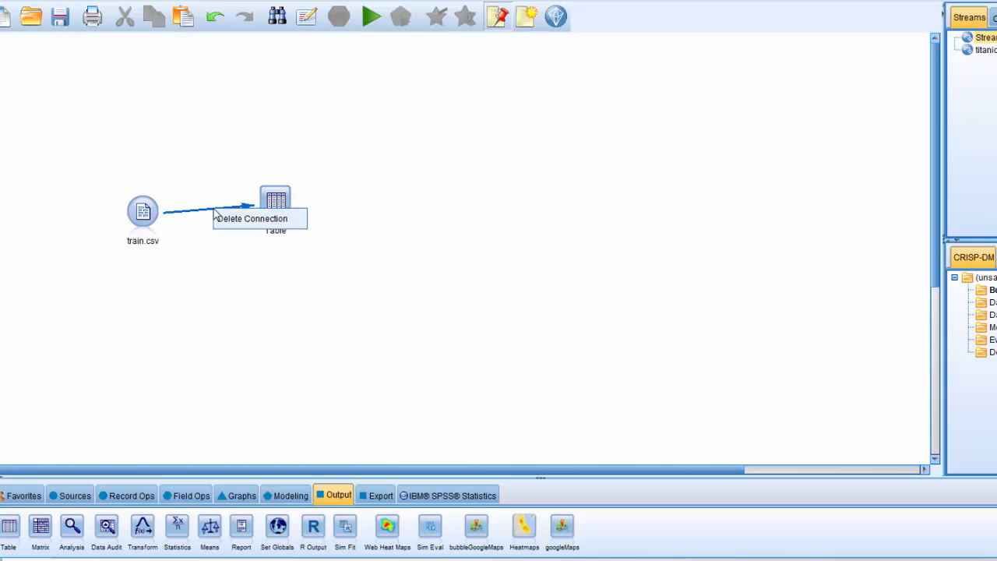
left_click(227, 220)
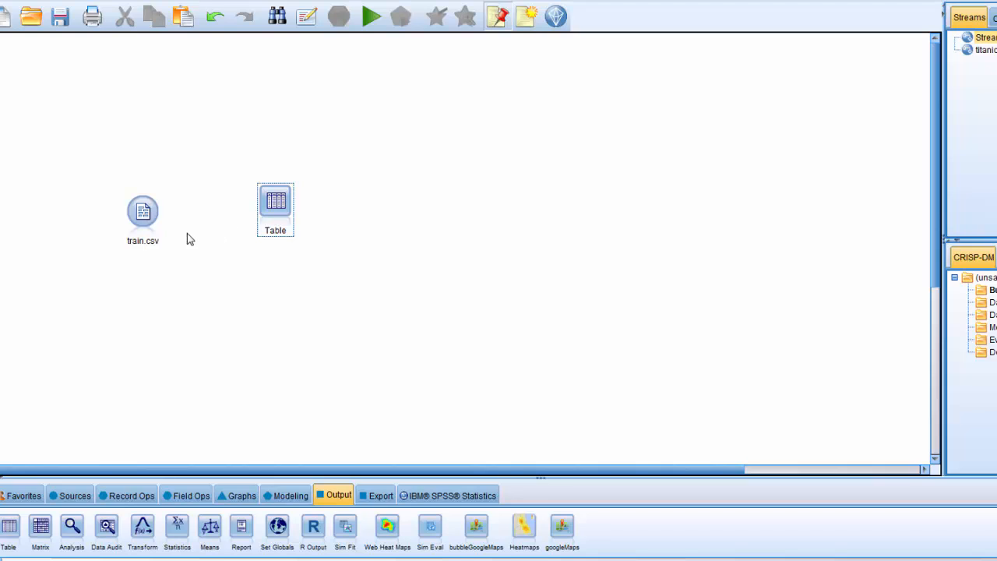
Connect train.csv to the Table node and move Table slightly farther right, level with train.csv.
left_click(152, 221)
left_click_drag(148, 217, 263, 205)
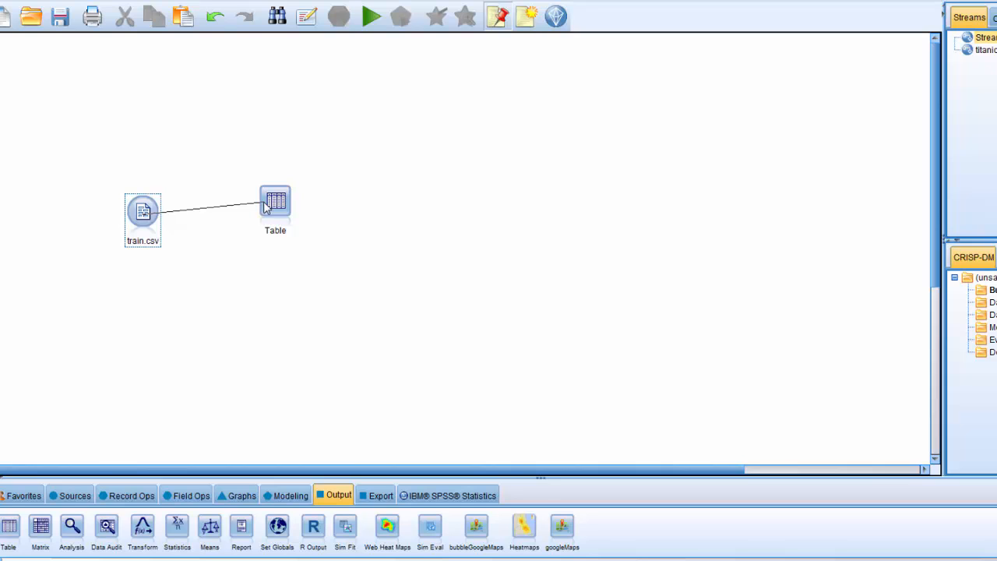
left_click_drag(263, 204, 327, 258)
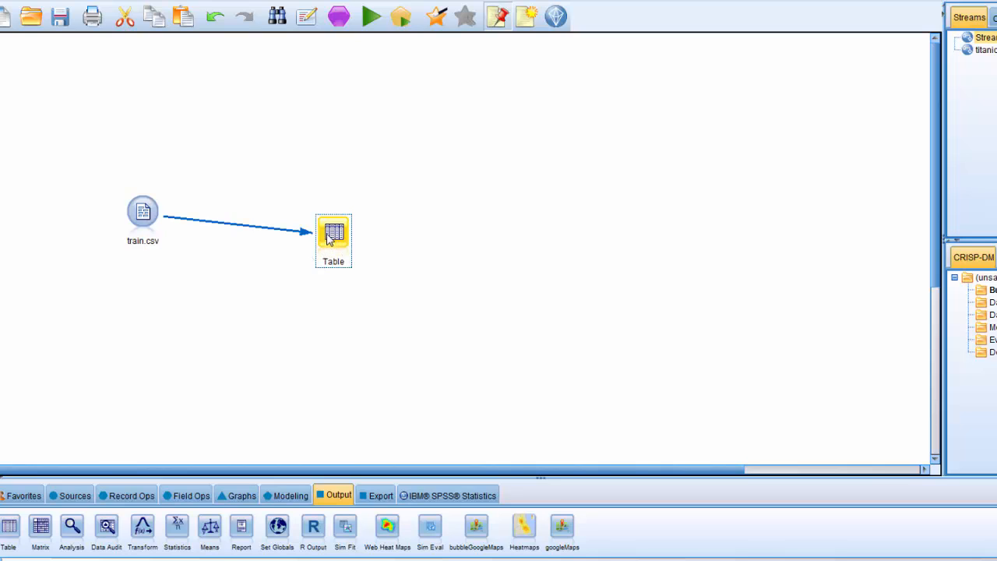
left_click_drag(327, 234, 303, 214)
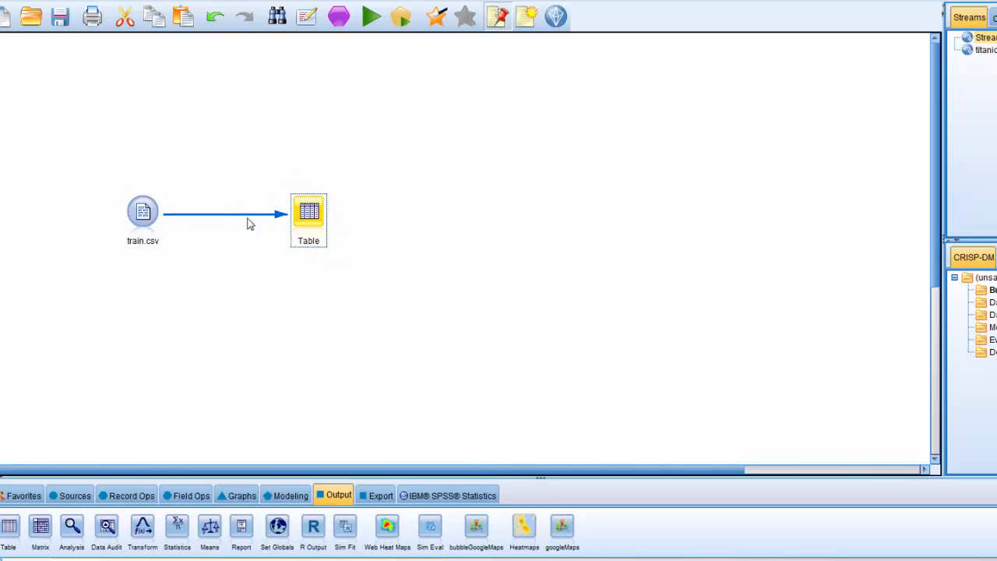
Run the Table node to view the imported records, and close the output table.
right_click(310, 202)
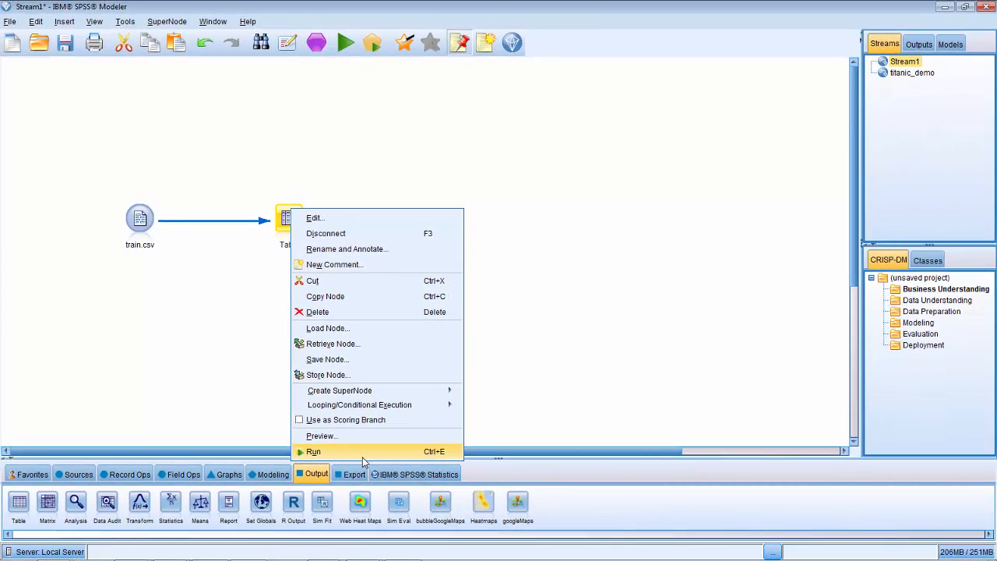
left_click(313, 452)
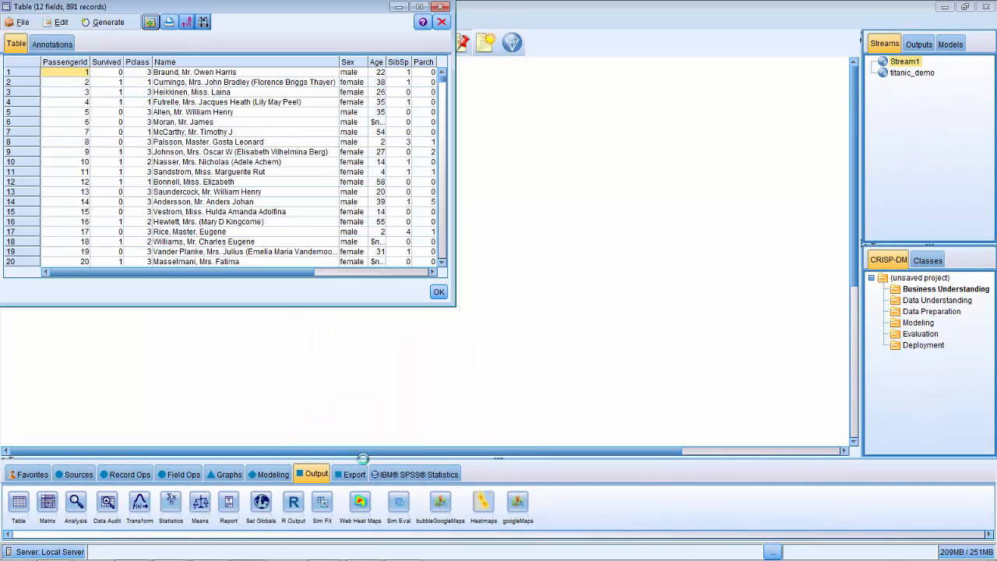
left_click(438, 291)
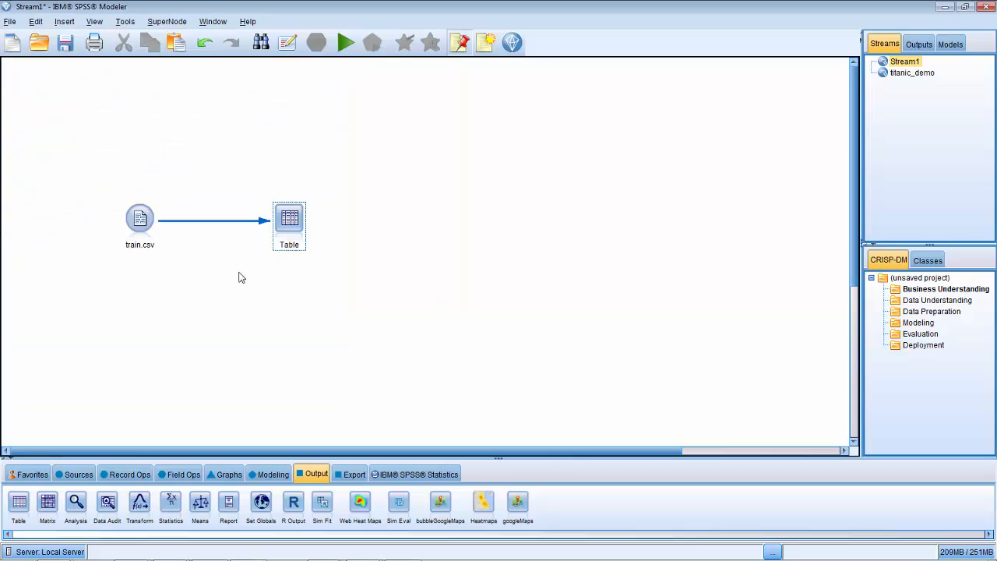
Run the Table node again, and look through the records and all columns in an enlarged output window.
right_click(285, 226)
left_click(307, 468)
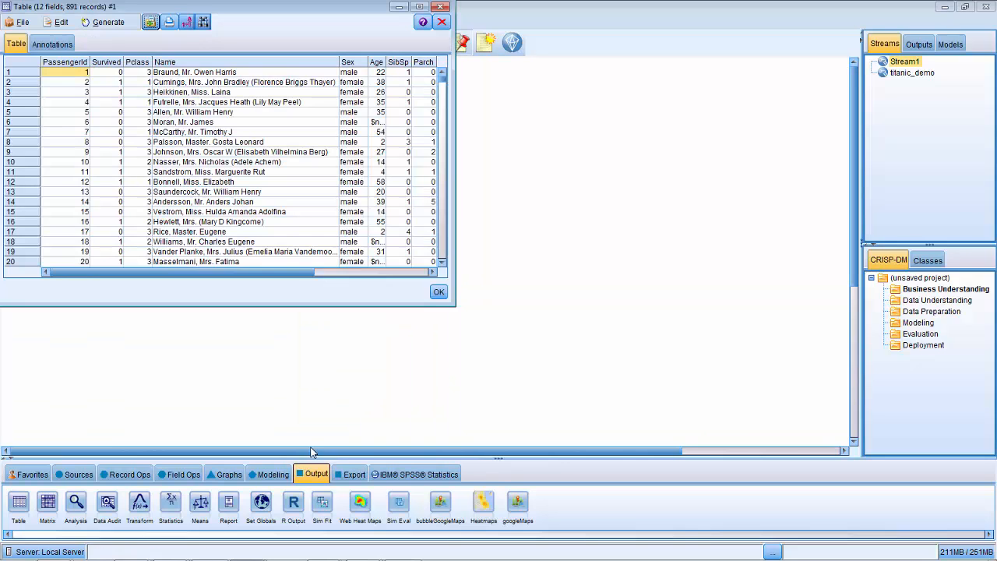
left_click_drag(452, 306, 834, 415)
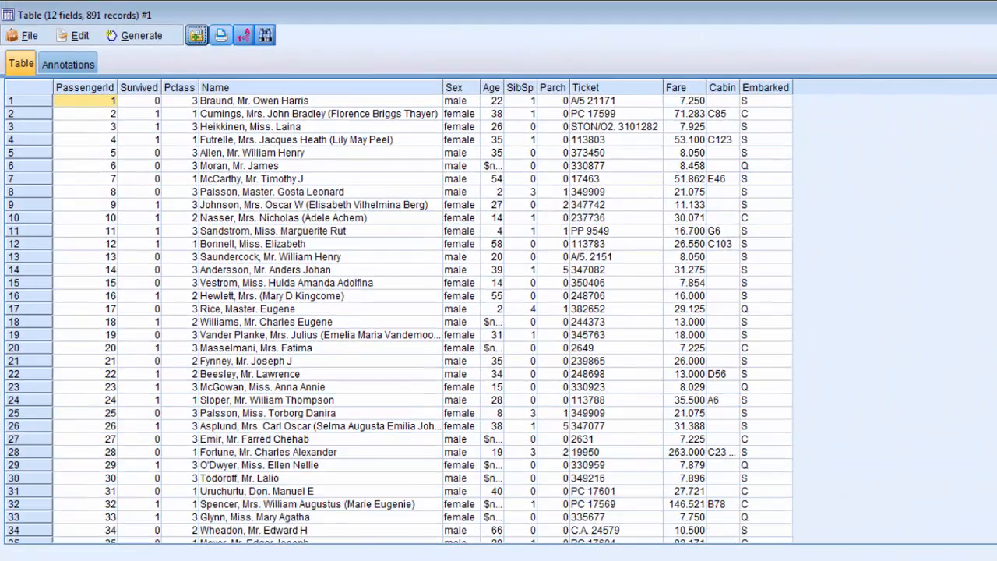
scroll(670, 409, "down", 12)
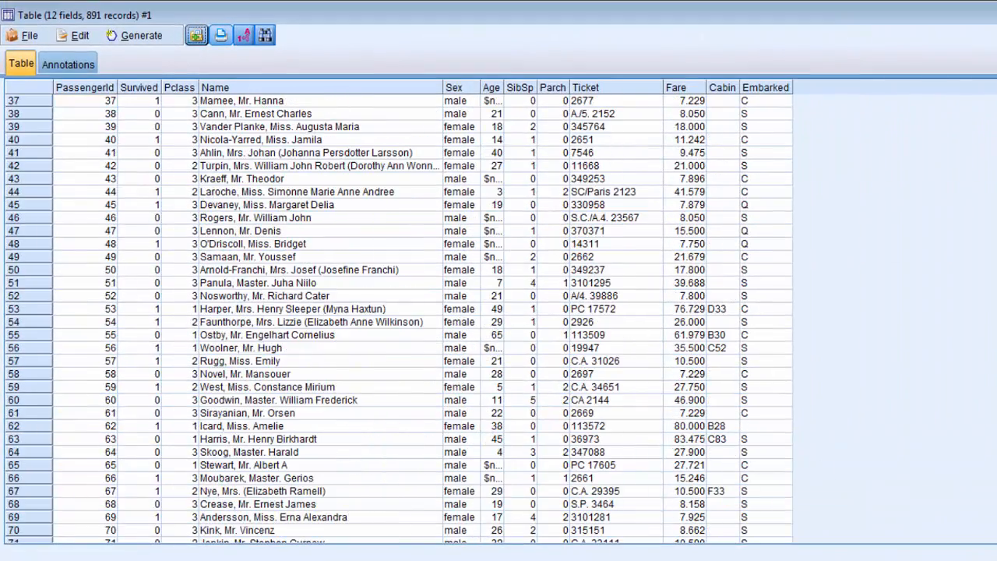
mouse_move(995, 128)
left_mouse_down()
mouse_move(995, 522)
mouse_move(995, 109)
left_mouse_up()
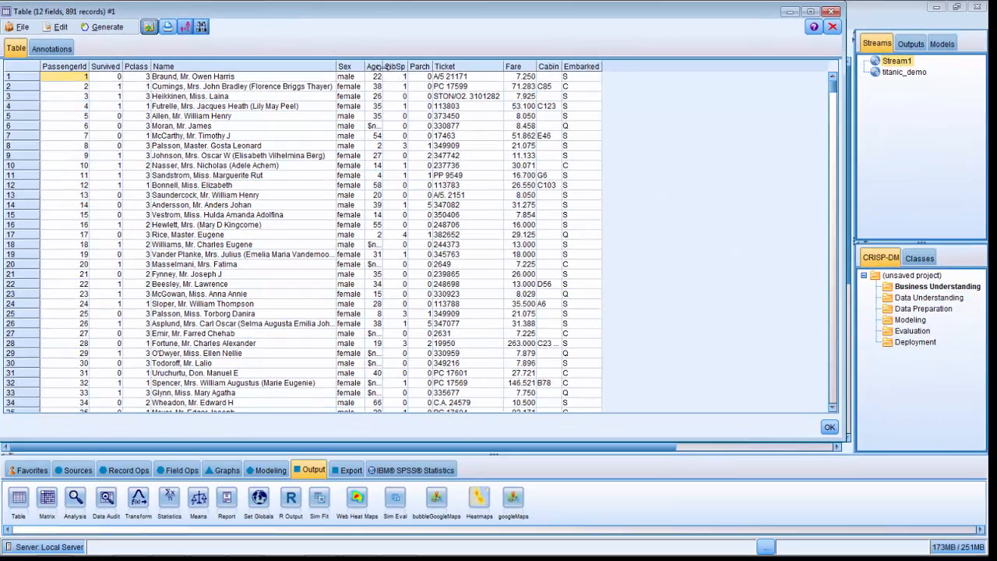
Widen the Age column to check its missing values across the records, and close the output table.
left_click_drag(504, 87, 531, 87)
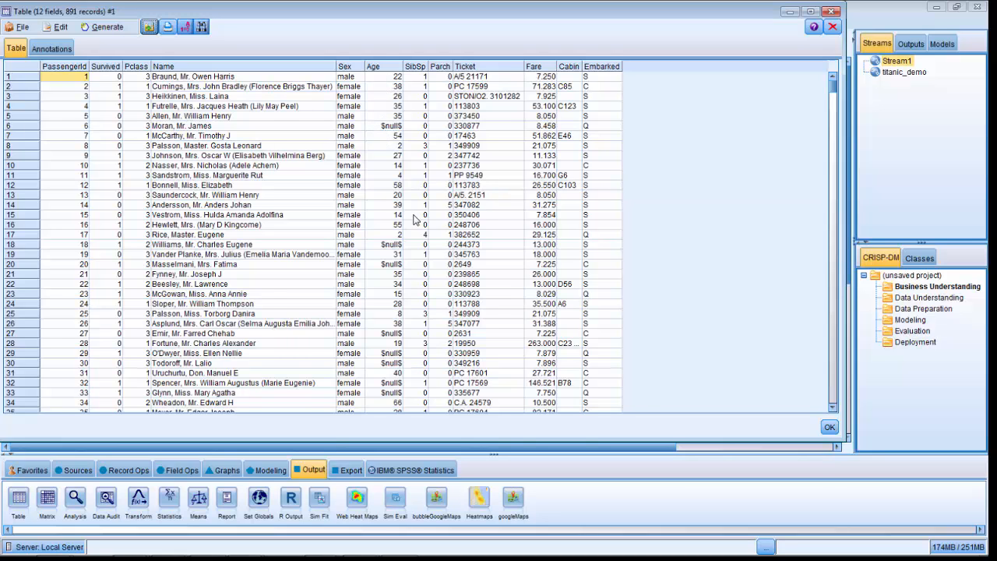
scroll(417, 221, "down", 8)
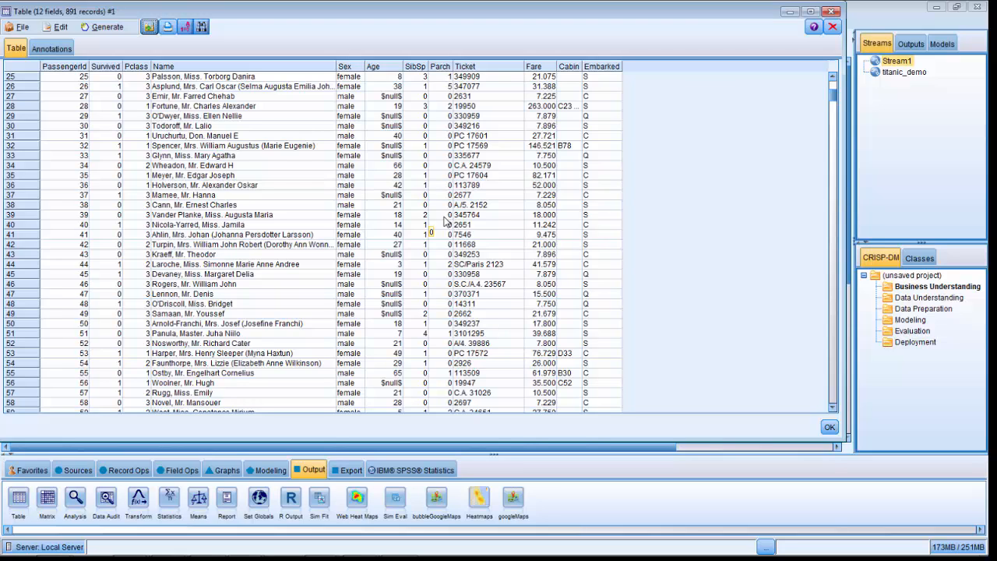
left_click(832, 11)
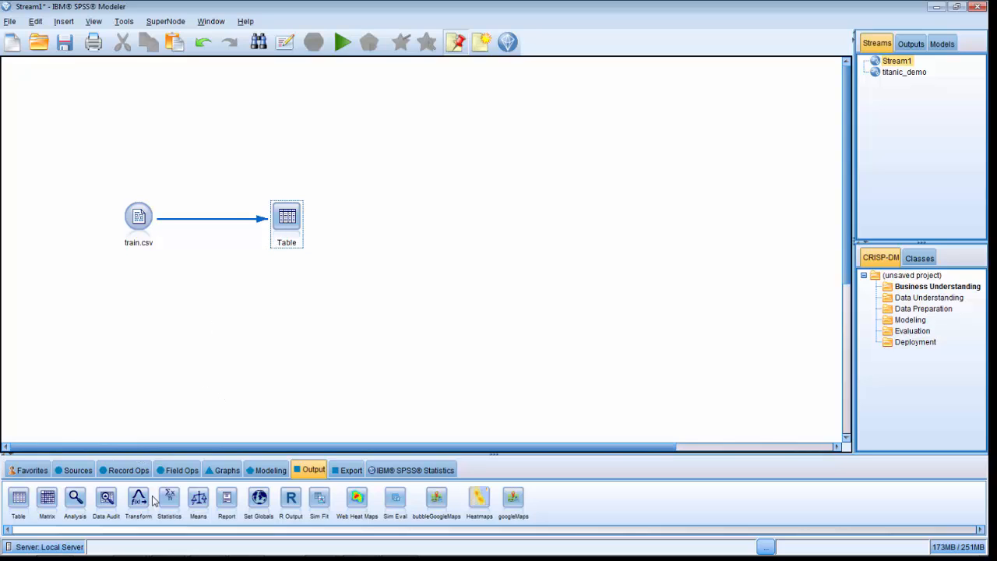
Add a Data Audit output node to the stream, placed below the link between train.csv and Table.
left_click(306, 472)
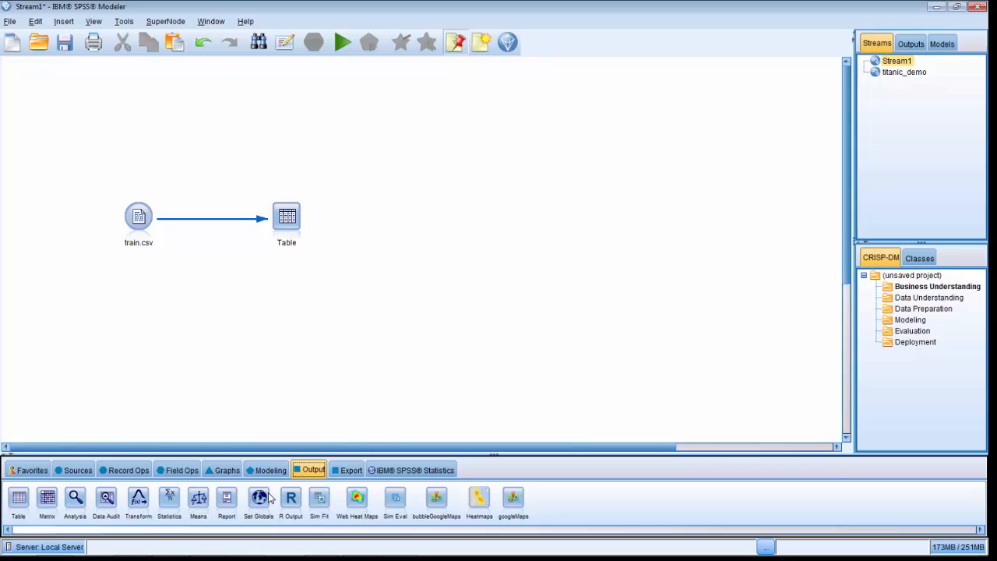
double_click(107, 505)
left_click_drag(349, 239, 201, 297)
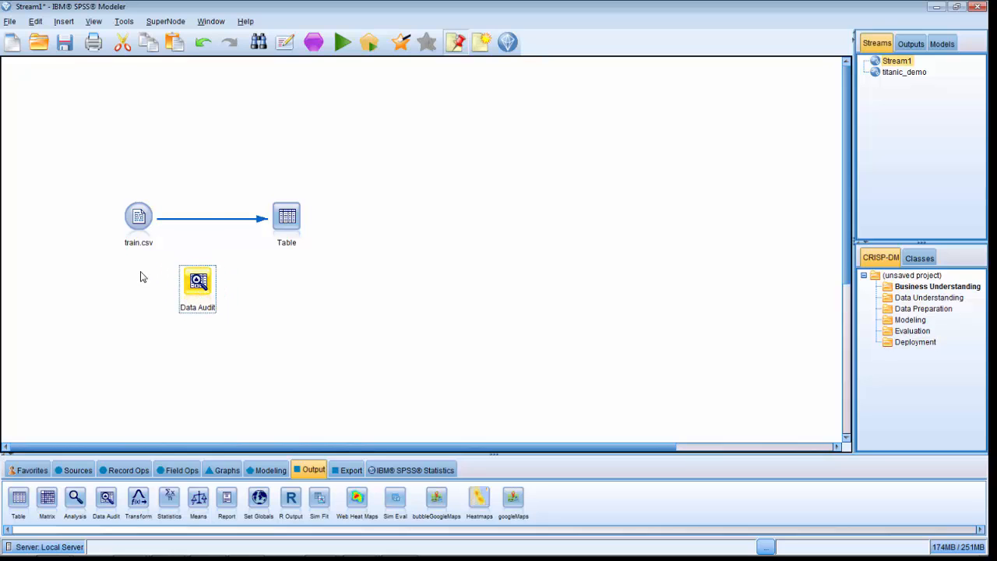
Connect the train.csv node to the Data Audit node.
left_click(145, 221)
right_click(142, 223)
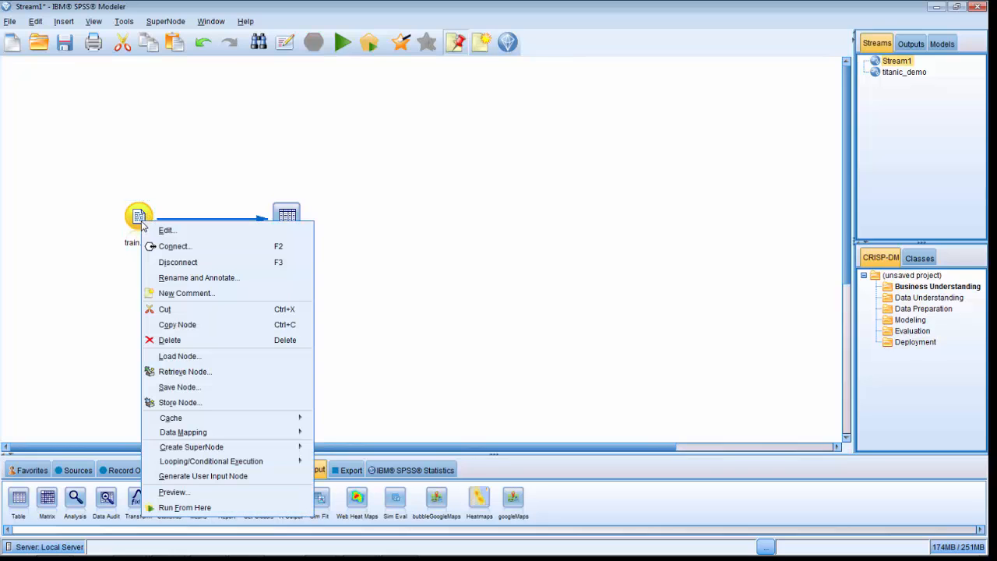
left_click(157, 248)
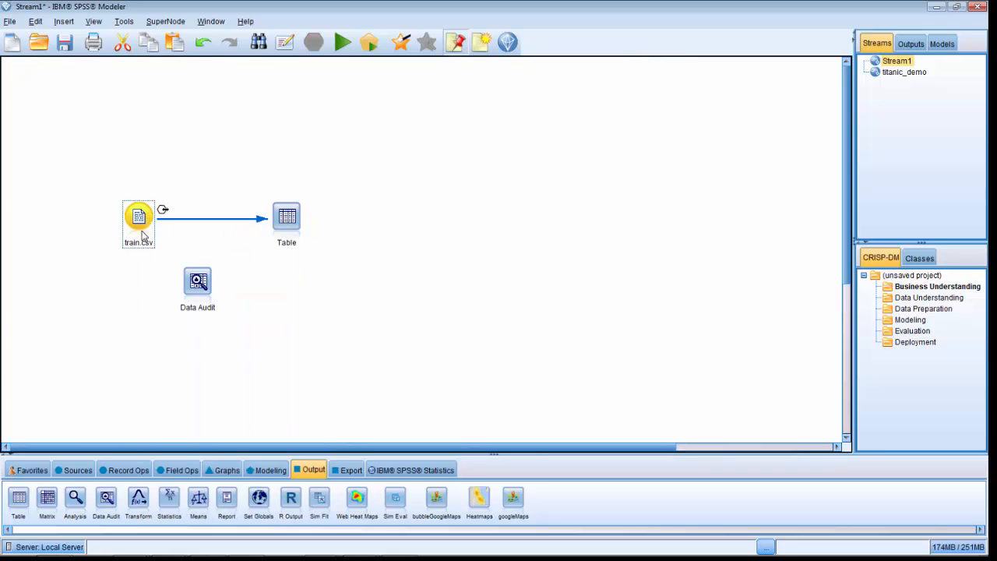
left_click(195, 282)
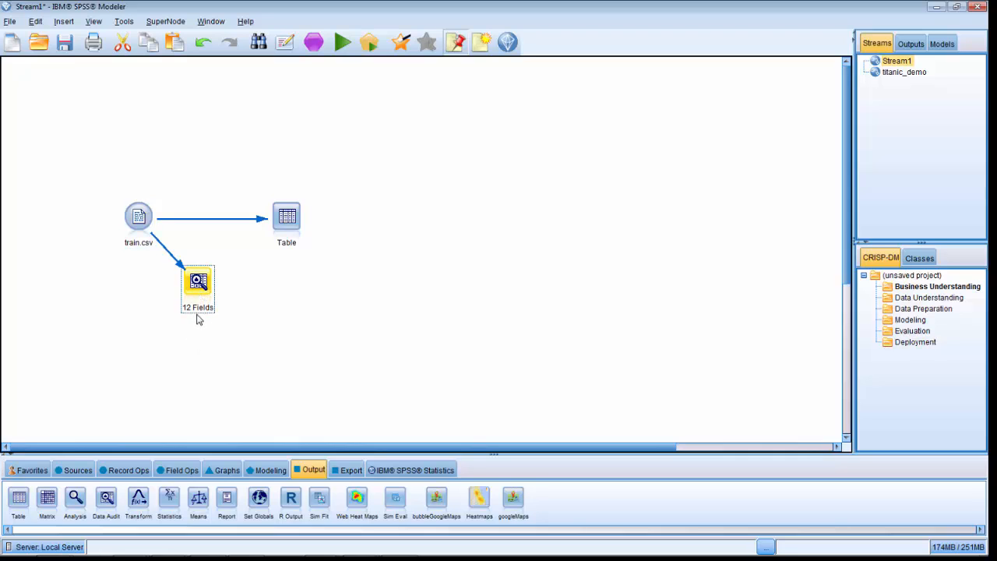
Run the Data Audit node with the default fields, graphs and basic statistics.
double_click(199, 284)
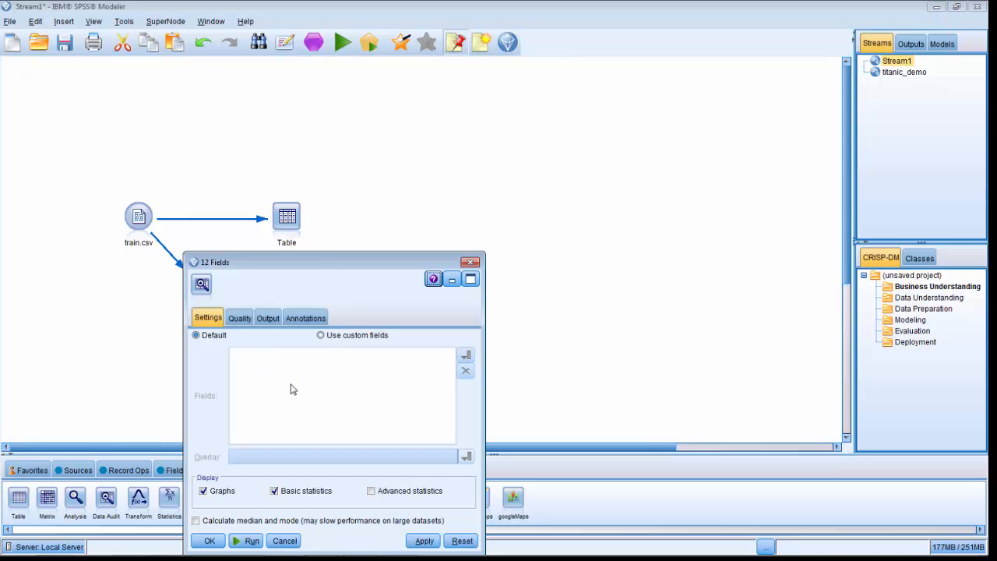
left_click_drag(317, 266, 343, 177)
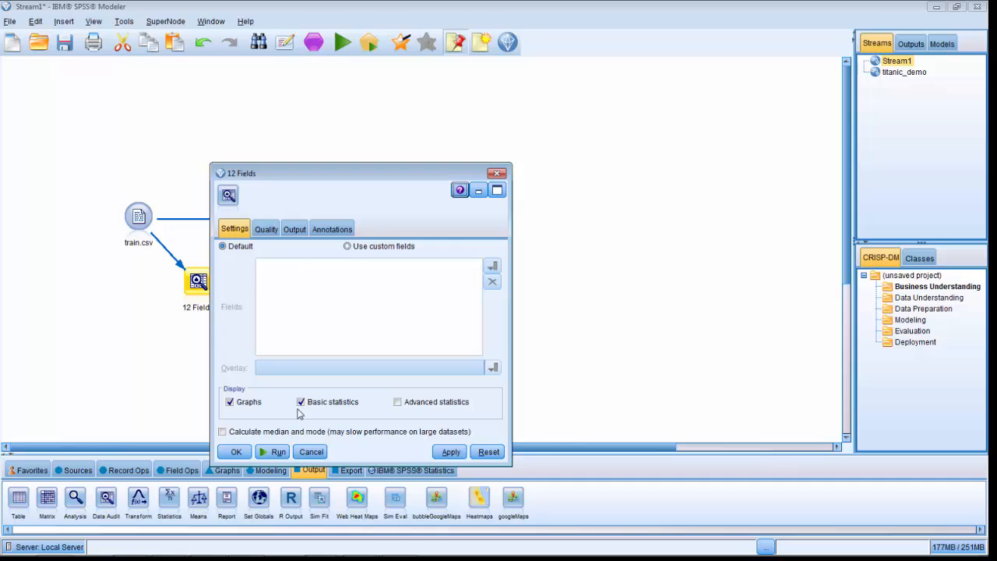
left_click(275, 452)
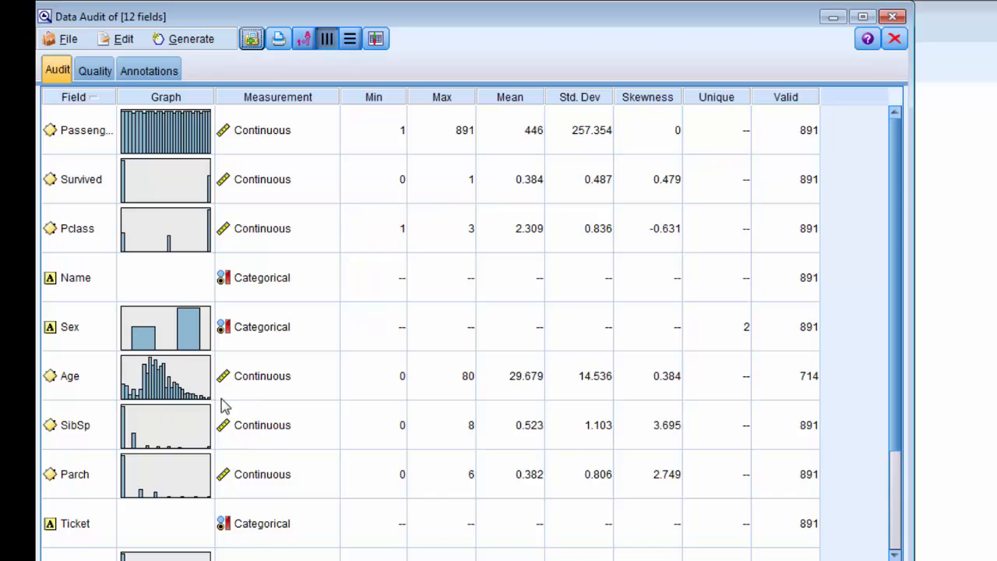
Examine the audit's field graphs and statistics and its quality information on outliers and completeness, and close the report.
scroll(226, 417, "down", 3)
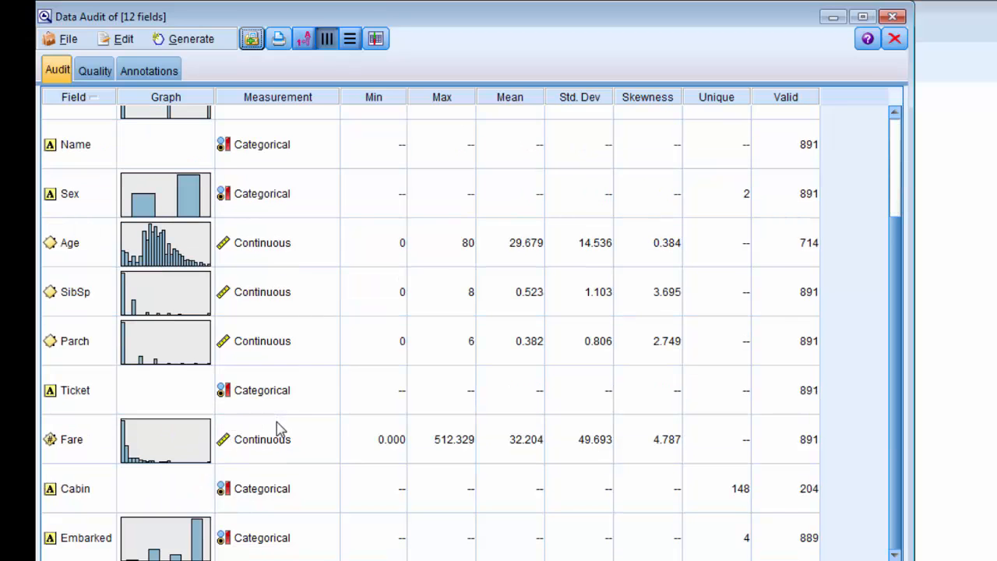
scroll(296, 437, "up", 3)
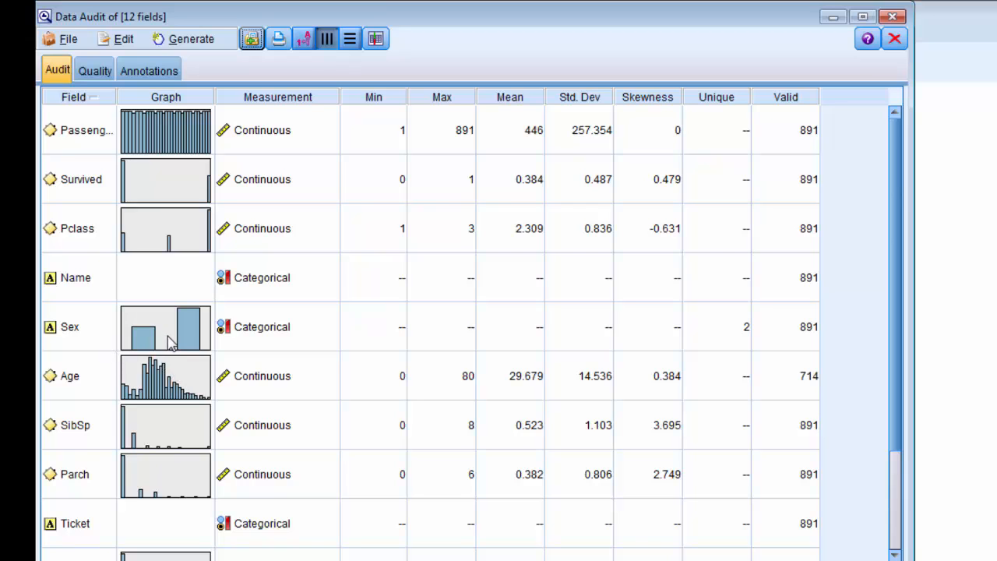
left_click(305, 339)
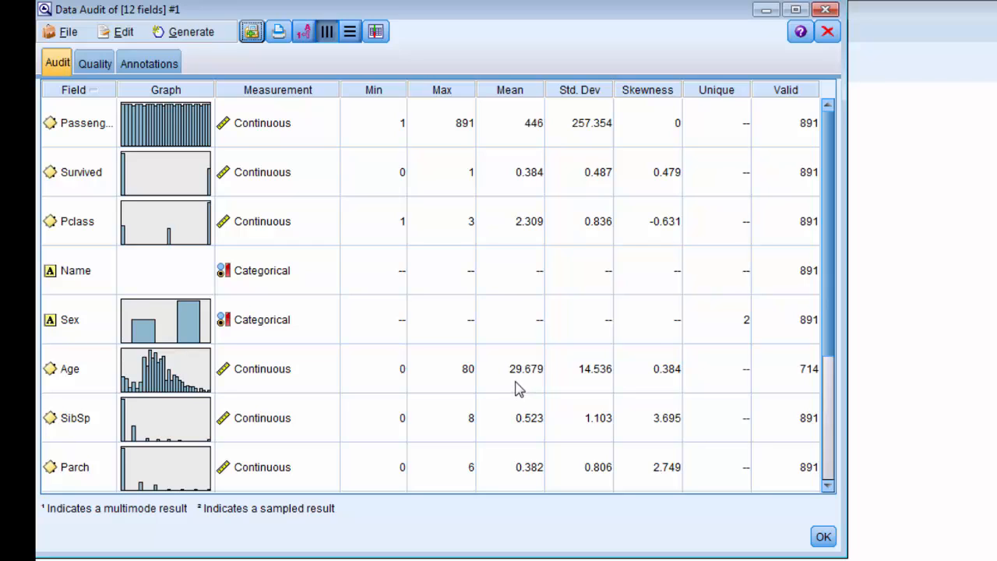
left_click(94, 67)
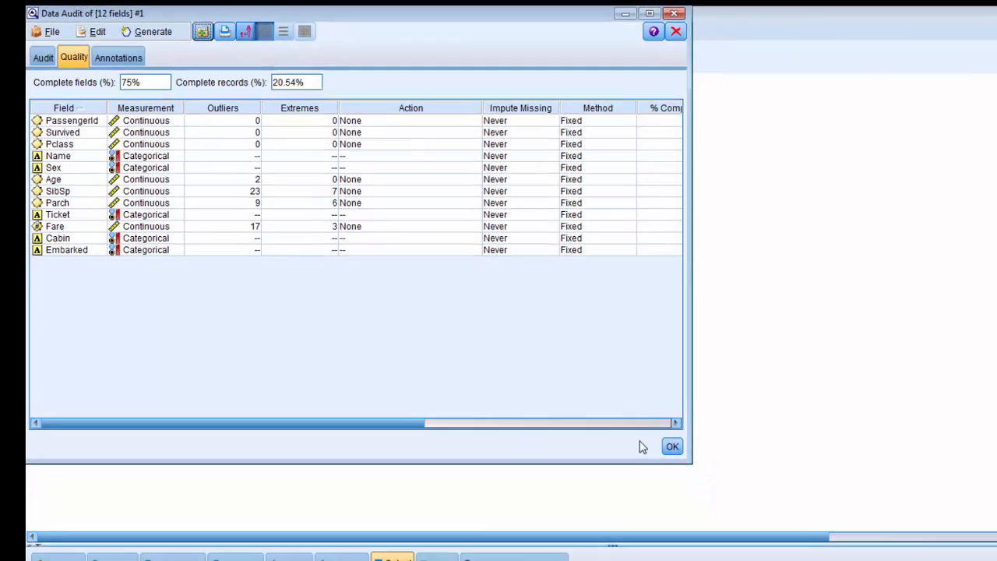
left_click(673, 447)
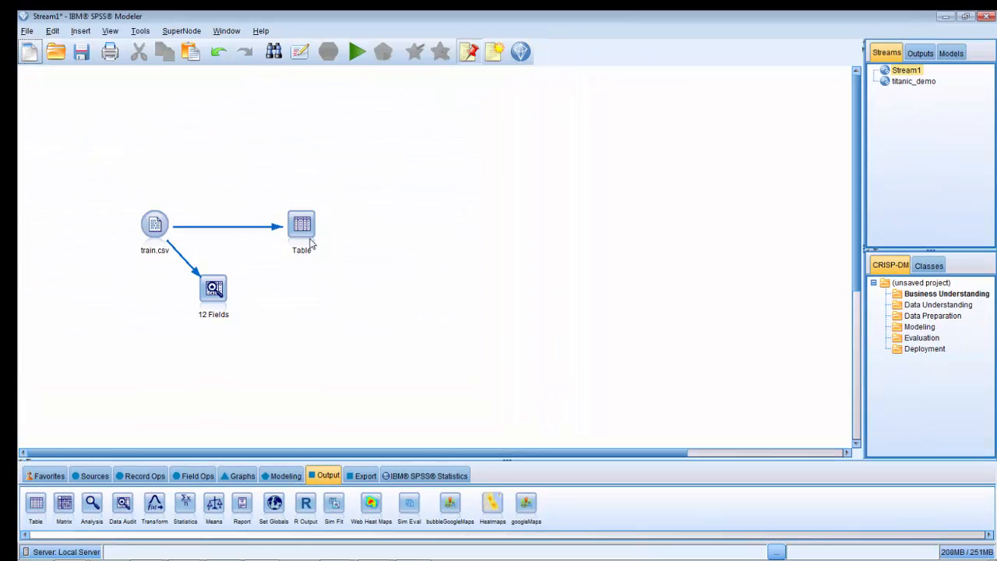
Move the Table node below train.csv and add a Type node linked to train.csv.
left_click_drag(303, 232, 163, 315)
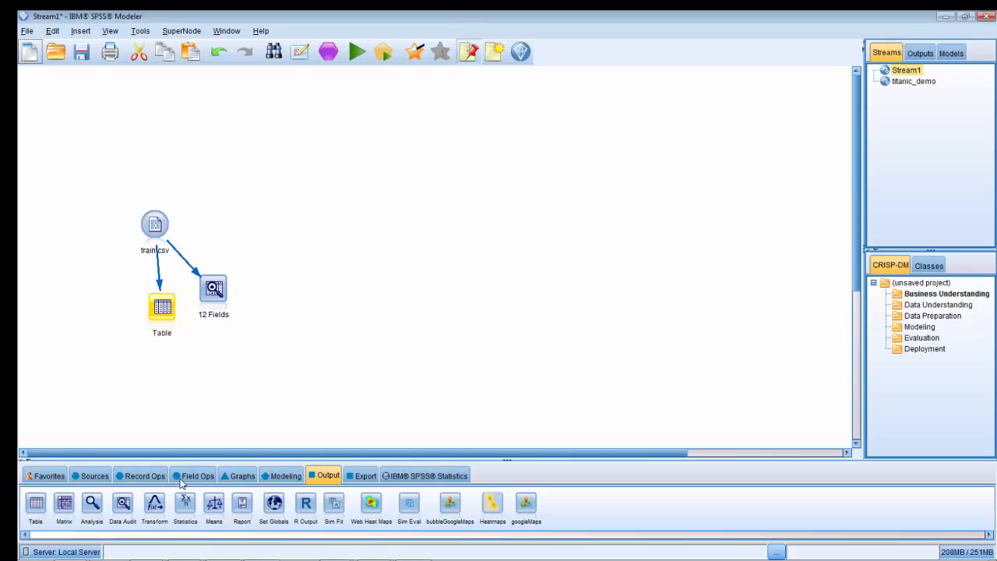
left_click(209, 479)
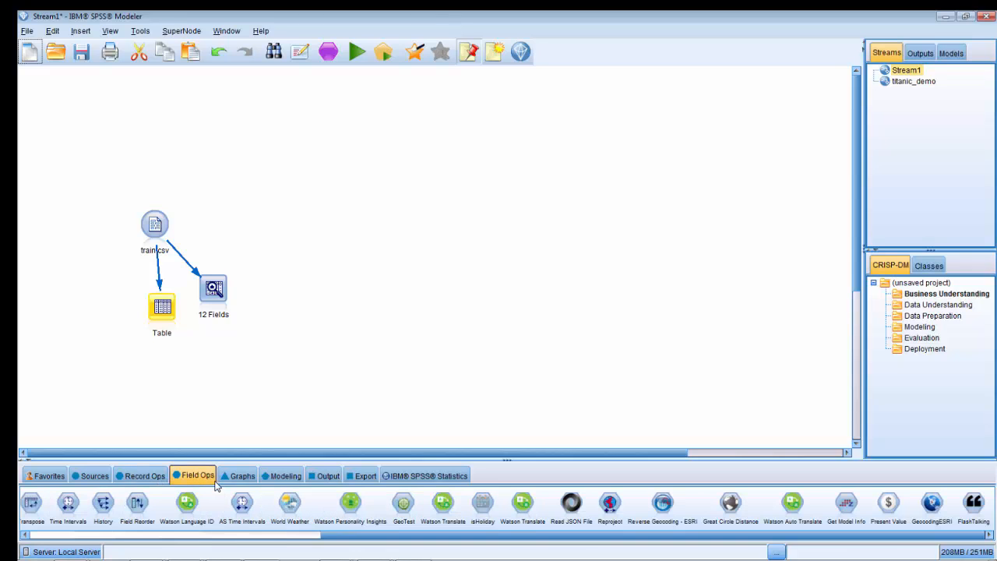
left_click_drag(326, 534, 19, 528)
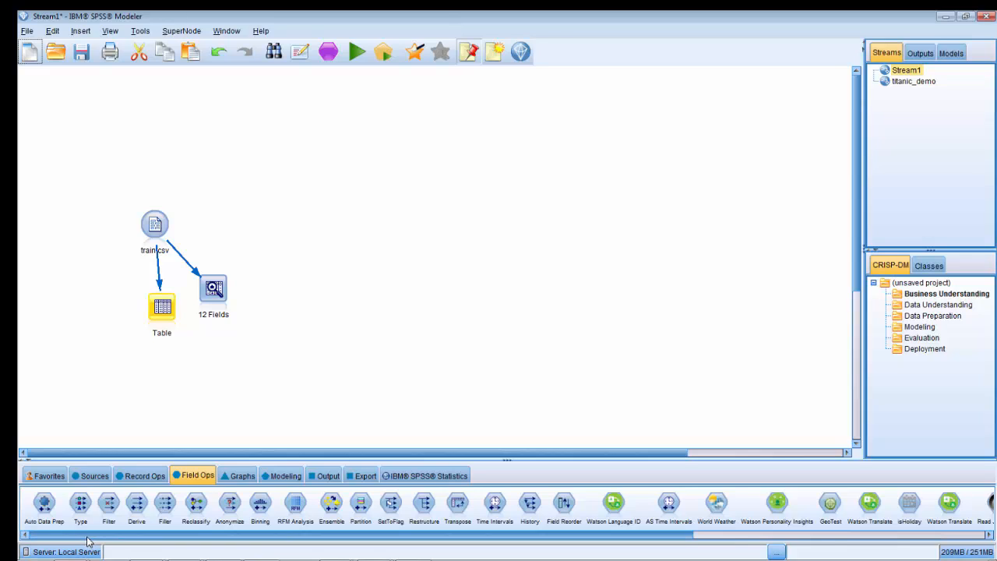
left_click(86, 509)
double_click(86, 510)
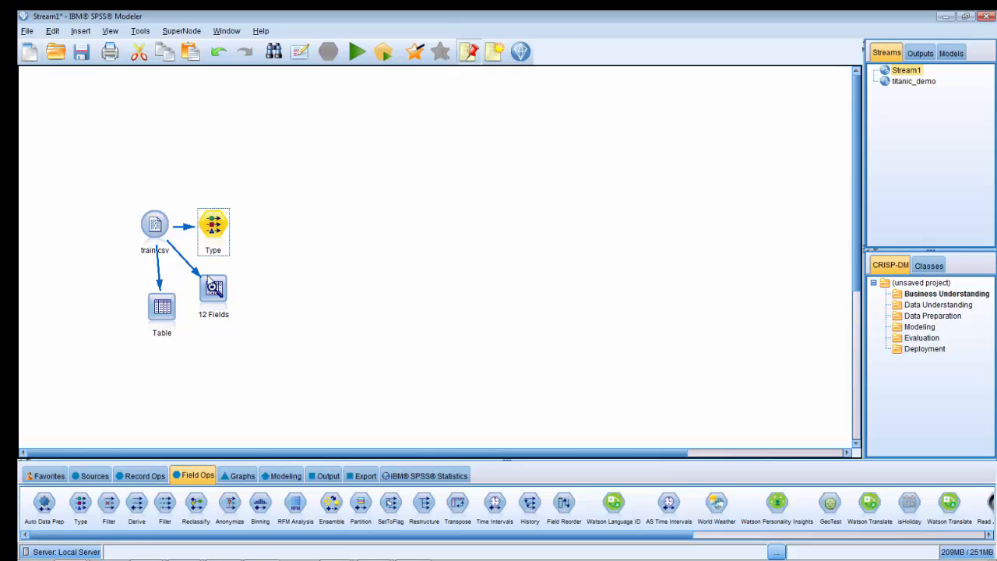
Move the Type node farther away from train.csv and set the Survived field's role to Target in it.
left_click_drag(210, 240, 276, 241)
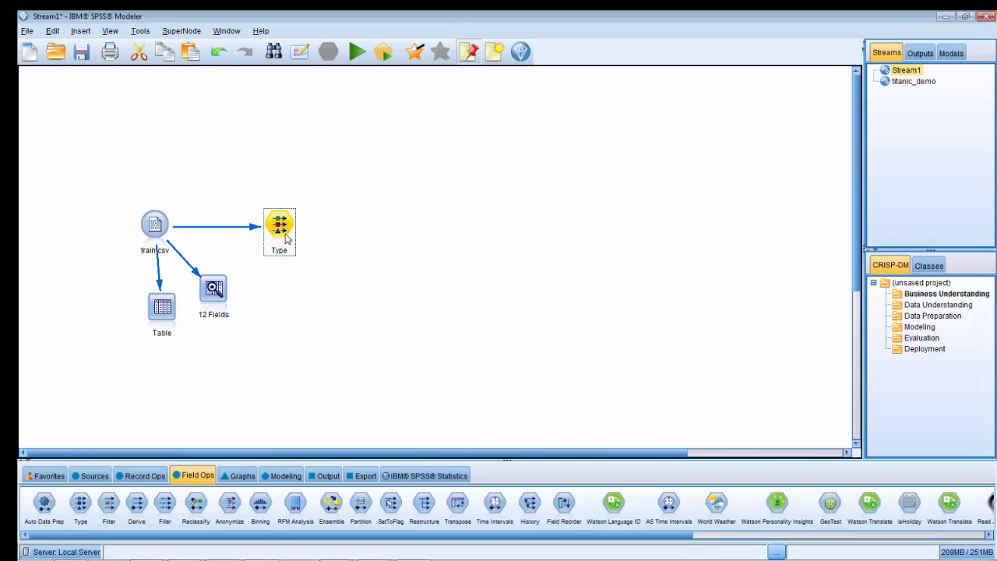
double_click(277, 228)
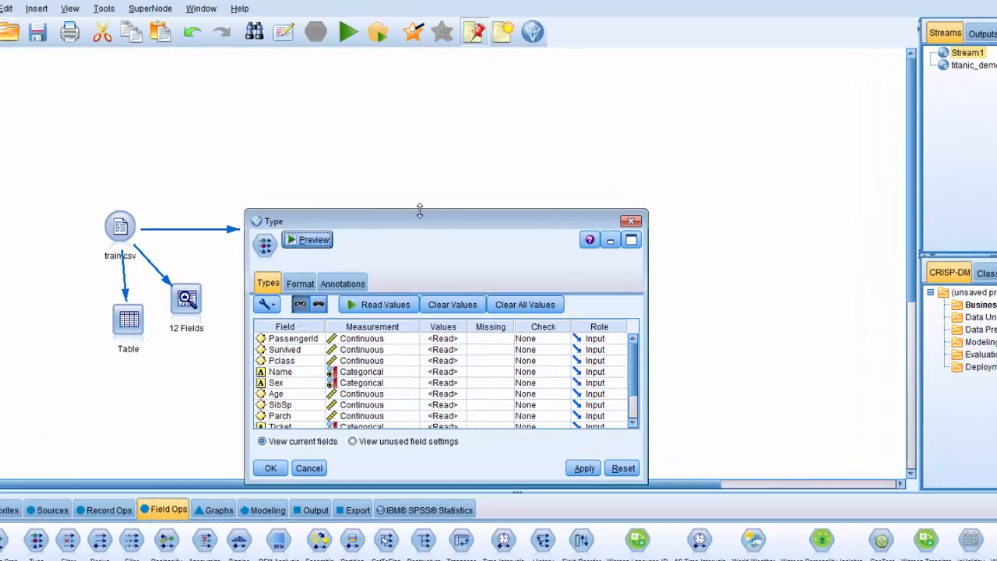
left_click_drag(420, 211, 381, 82)
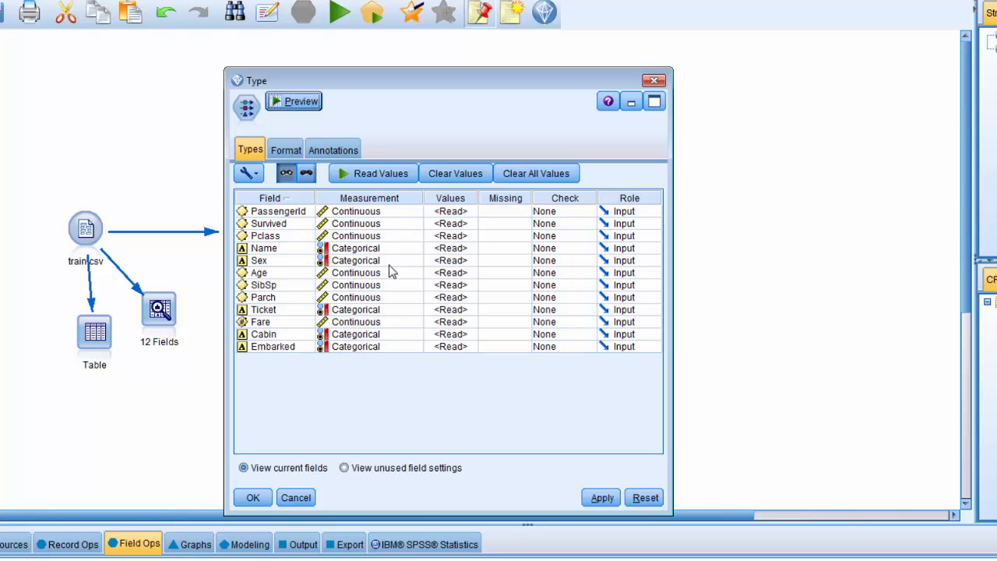
left_click(418, 224)
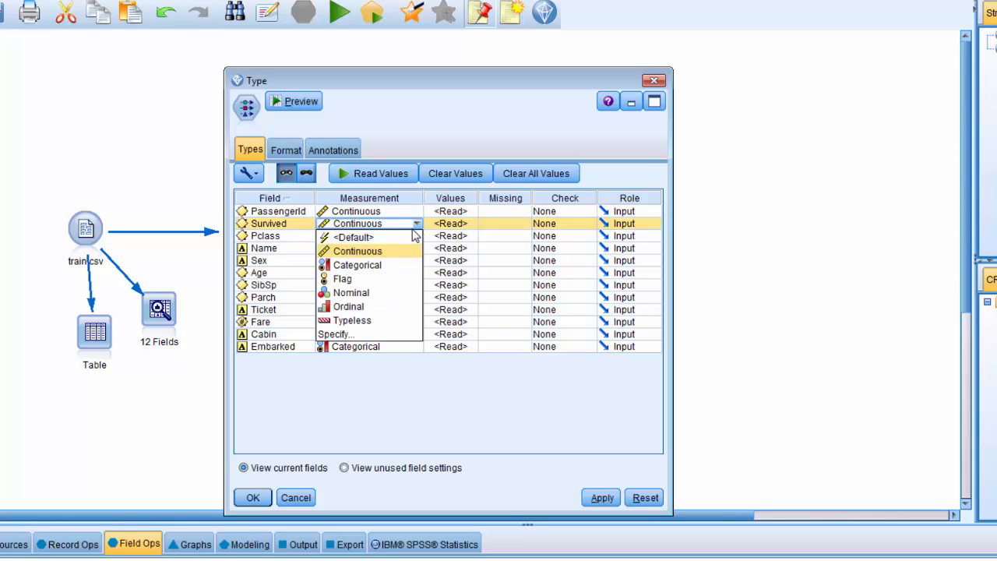
left_click(418, 224)
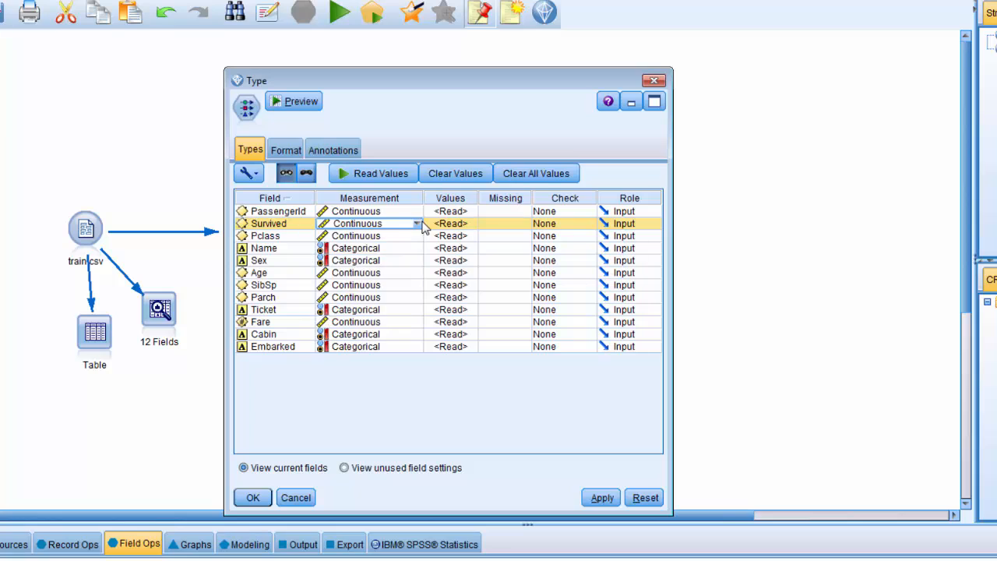
left_click(639, 225)
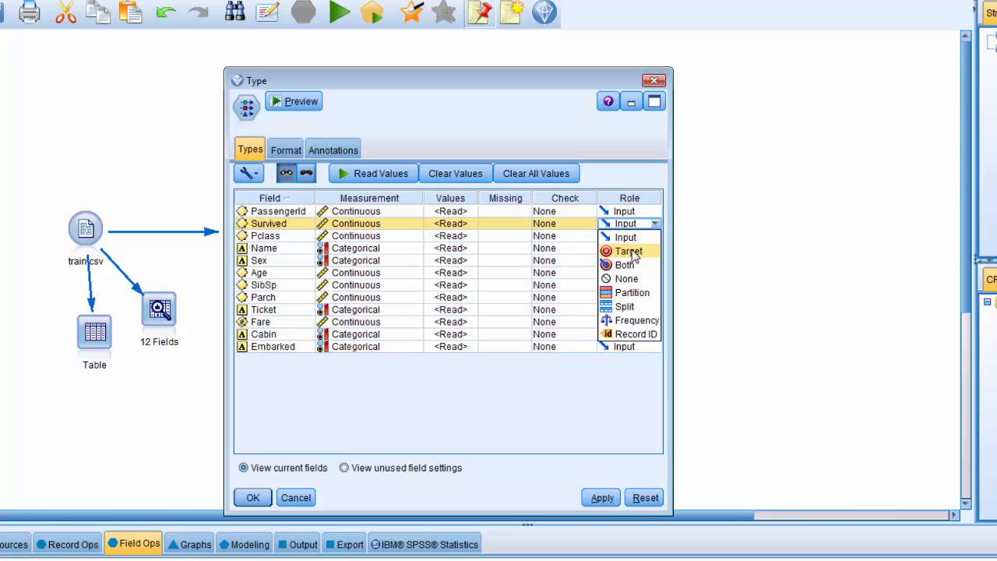
left_click(629, 251)
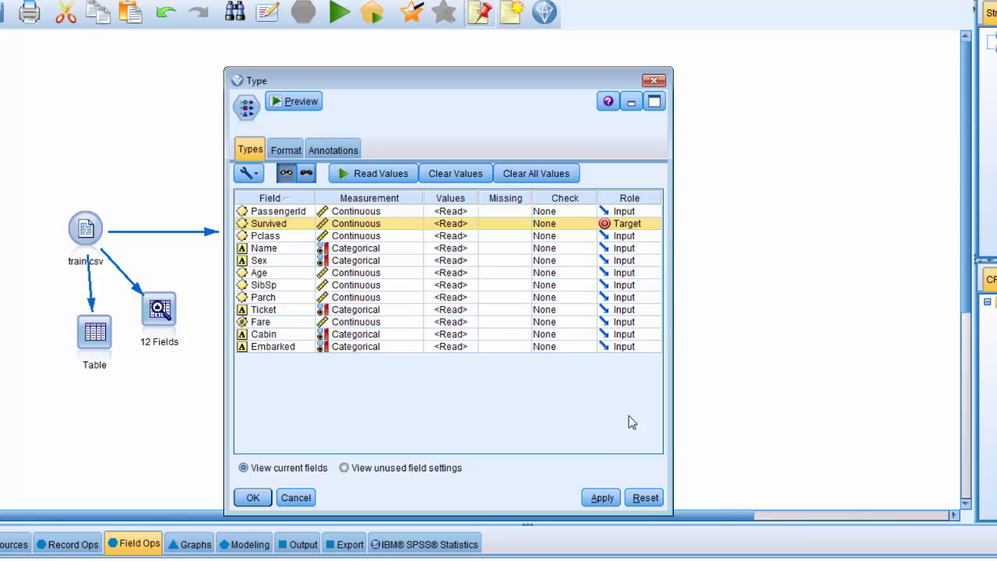
Set the role of the Name, Ticket, Cabin and Embarked fields to None and accept the Type node's settings.
left_click(625, 248)
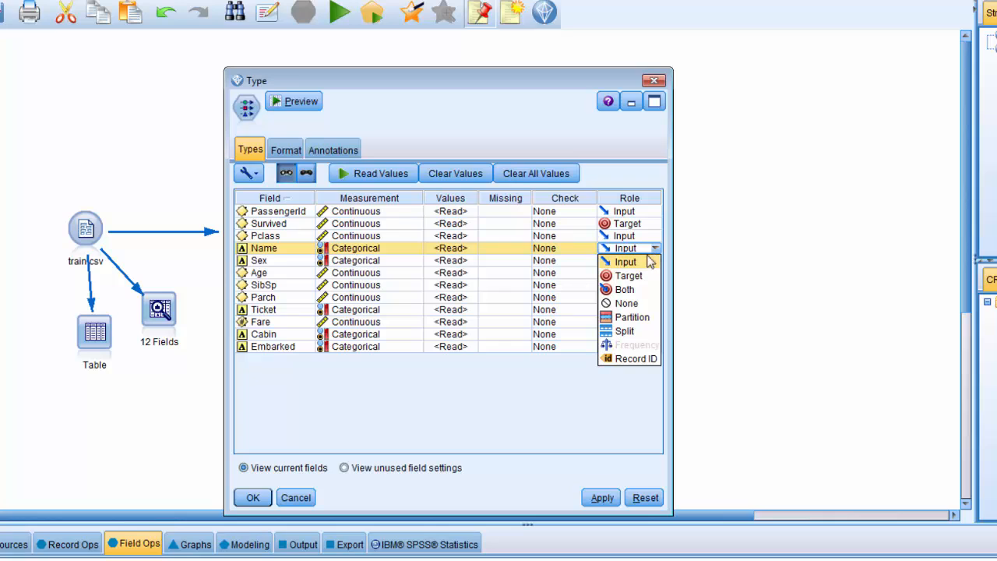
left_click(634, 304)
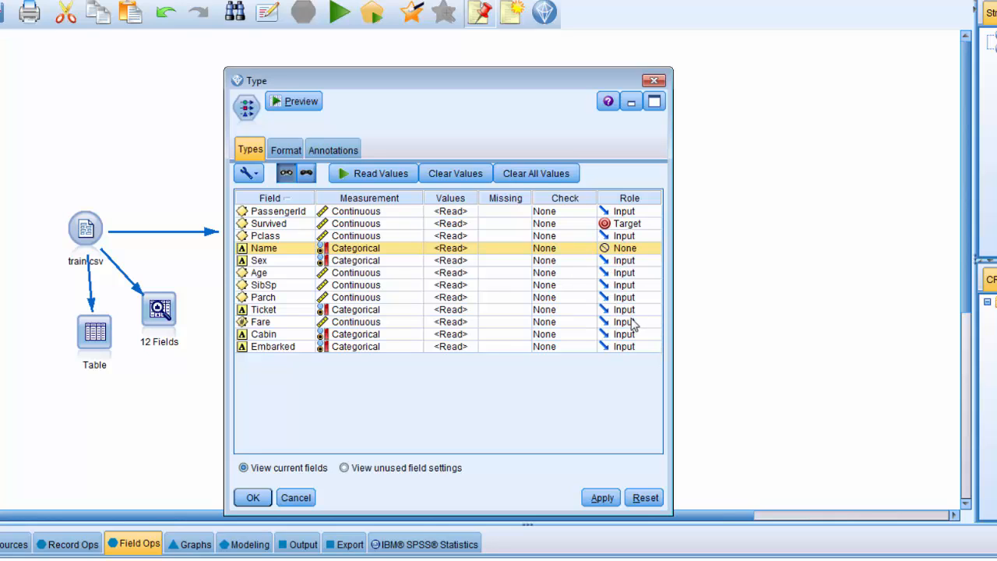
left_click(616, 310)
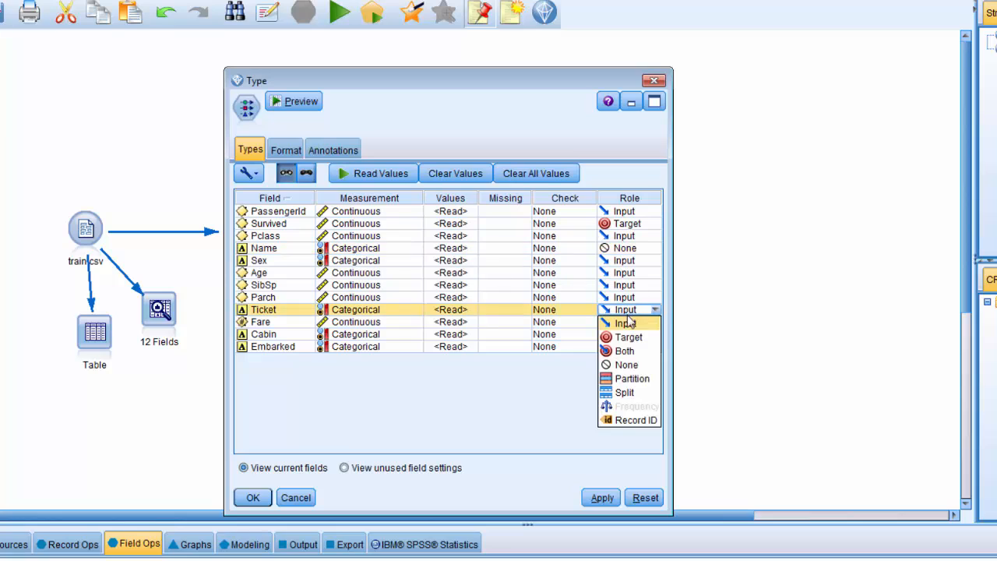
left_click(624, 364)
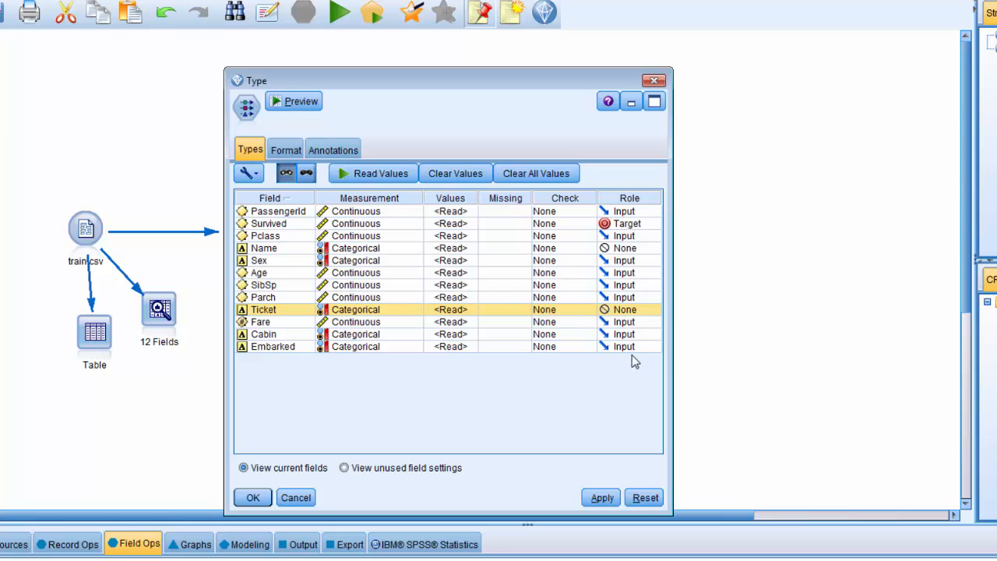
left_click(628, 334)
left_click(632, 390)
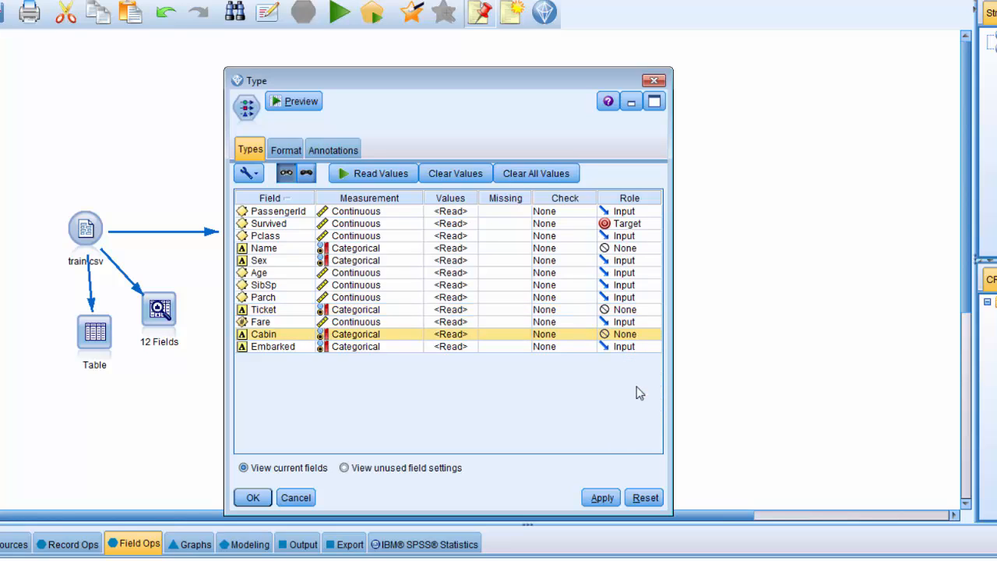
left_click(637, 349)
left_click(619, 401)
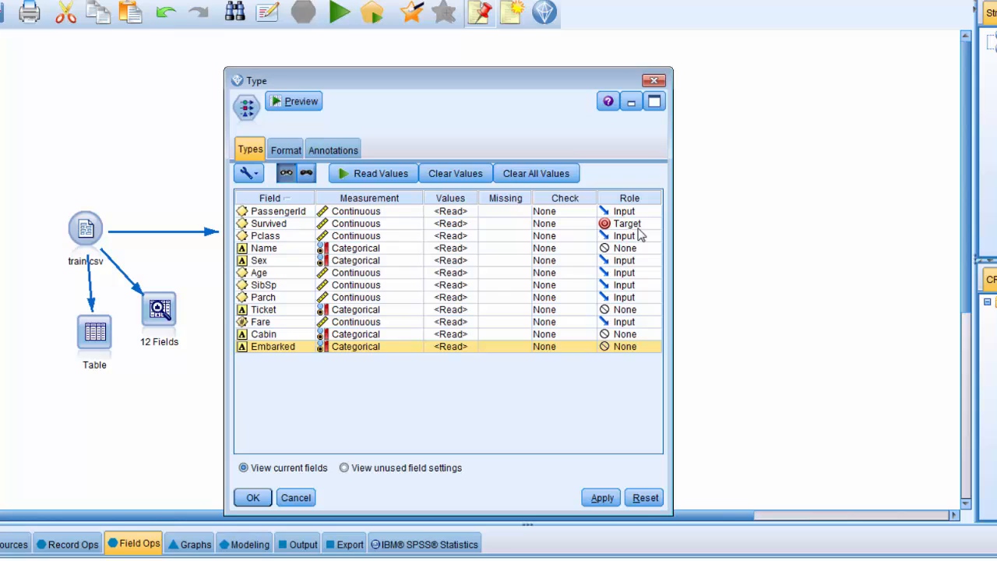
left_click(600, 498)
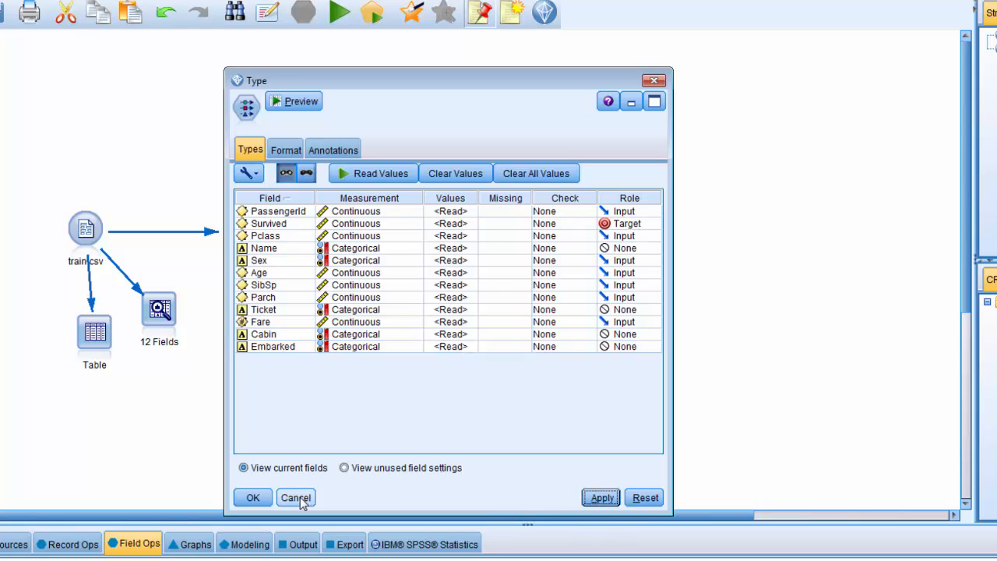
left_click(243, 500)
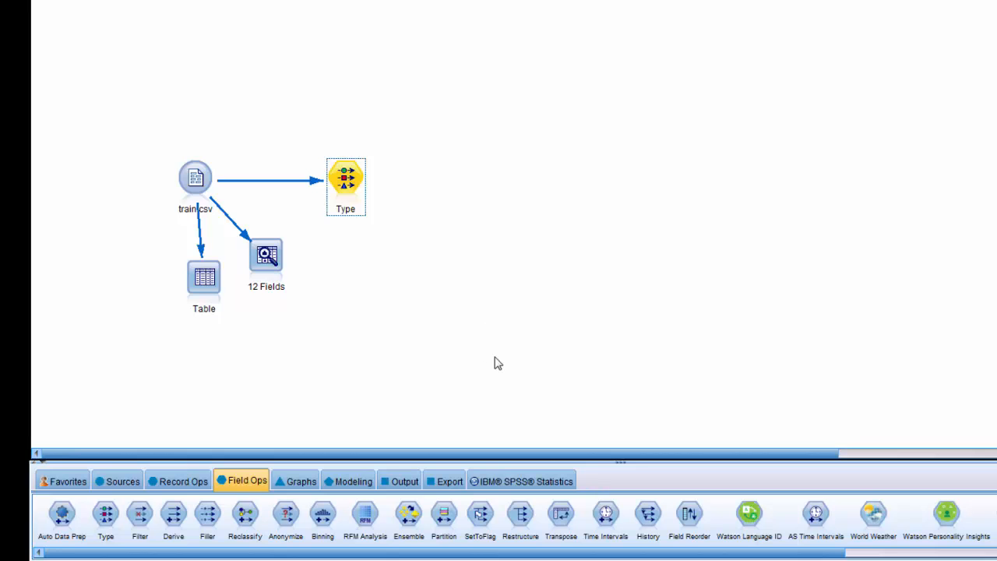
Add an Auto Data Prep node beside the Type node and connect the Type node to it.
left_click(175, 481)
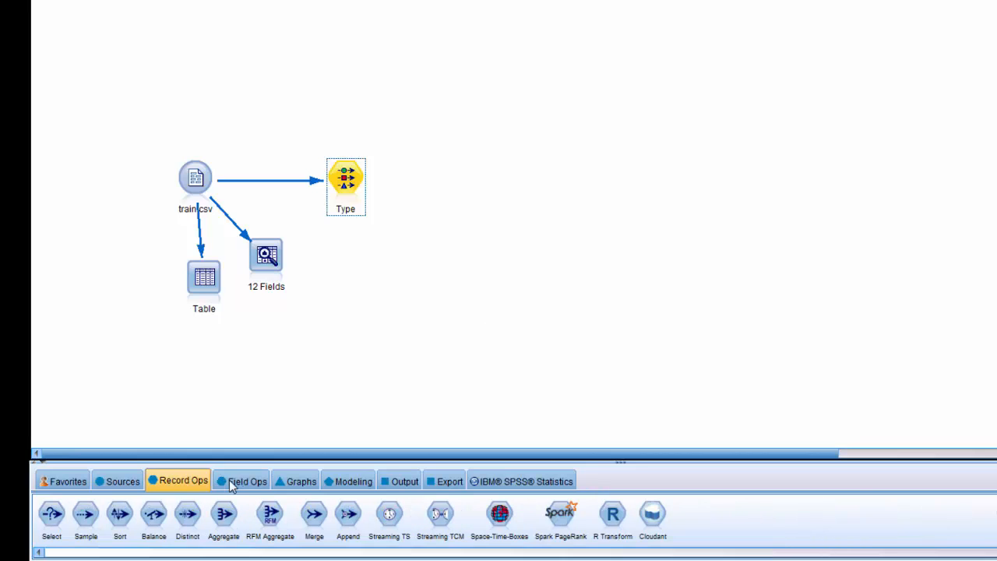
left_click(229, 480)
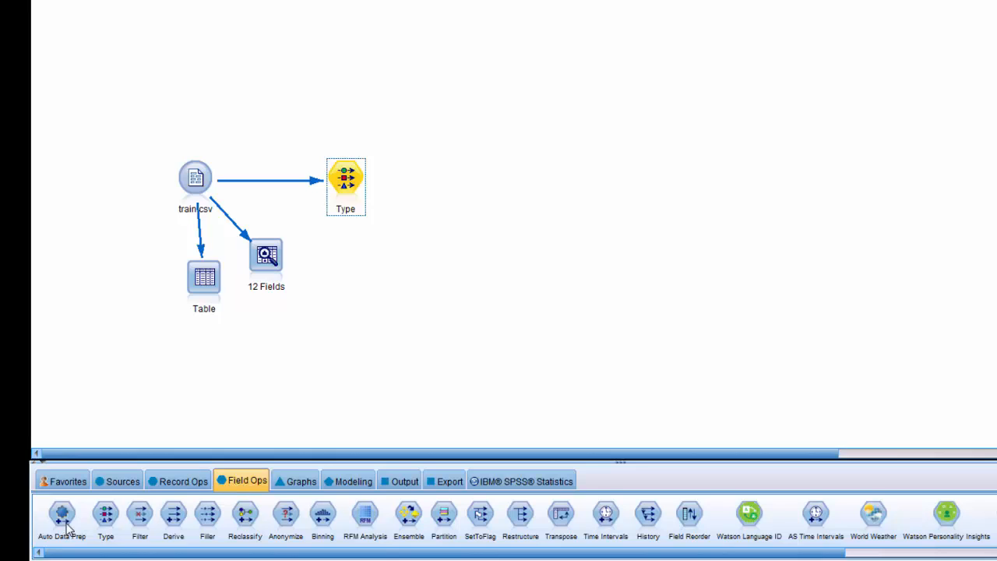
left_click_drag(67, 528, 432, 202)
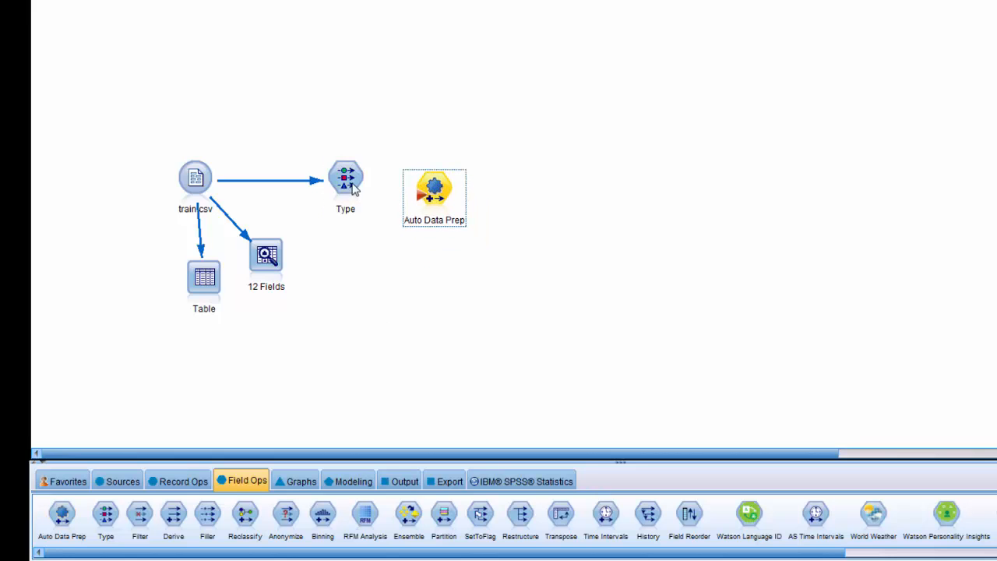
right_click(356, 189)
left_click(385, 211)
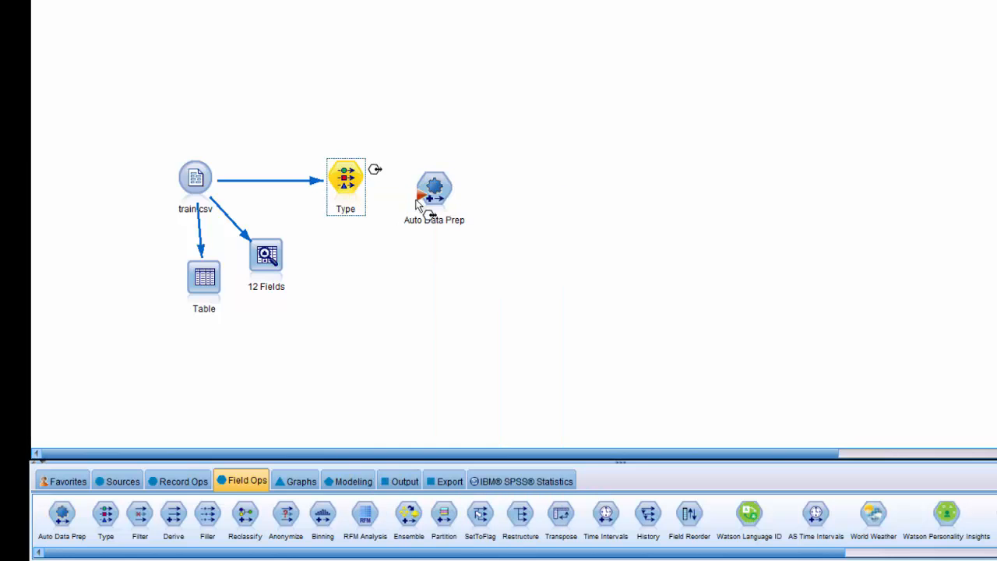
left_click(425, 199)
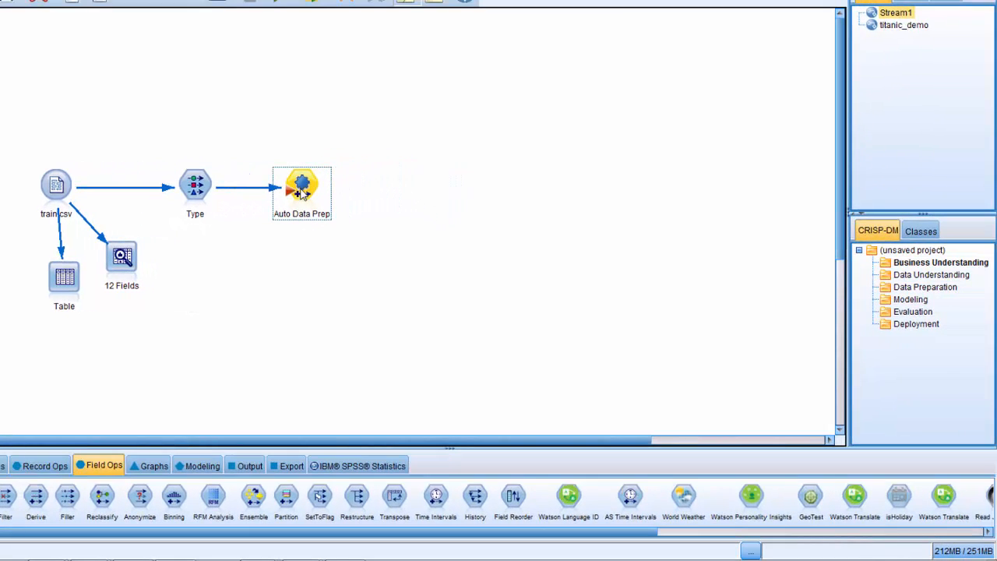
Turn off reordering of nominal input fields and the common scale for continuous inputs in Auto Data Prep, and apply the settings.
double_click(302, 191)
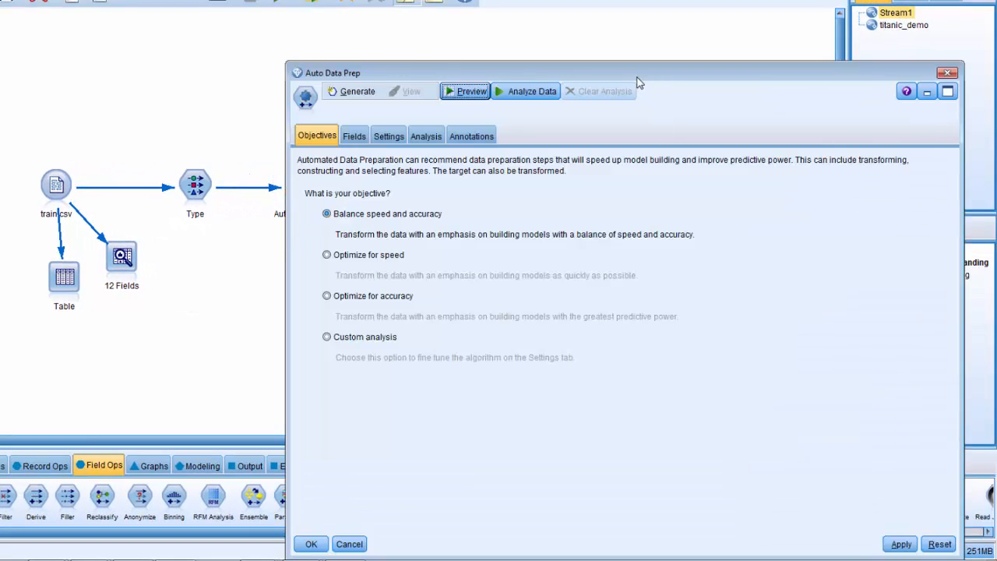
left_click_drag(635, 88, 723, 82)
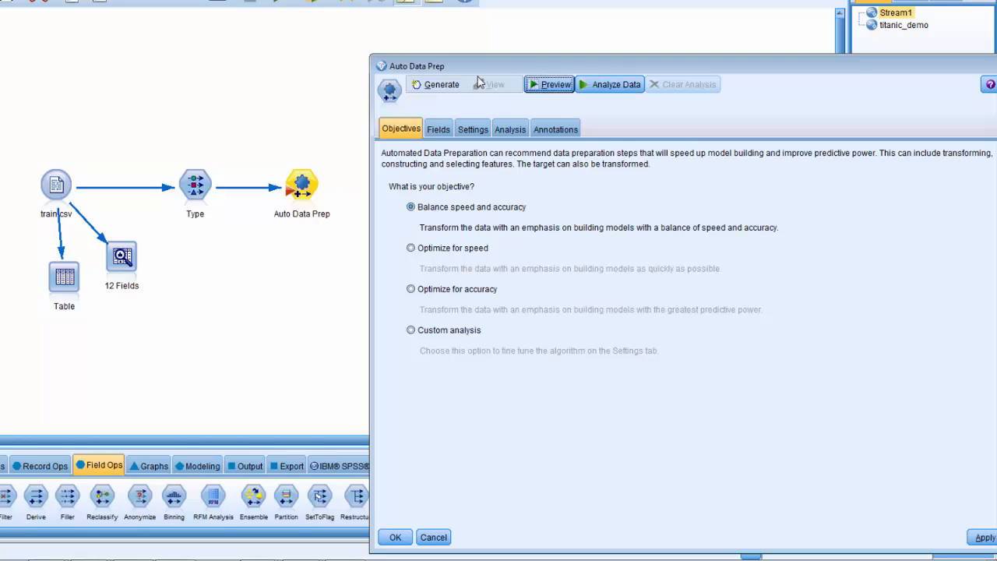
left_click_drag(512, 72, 385, 24)
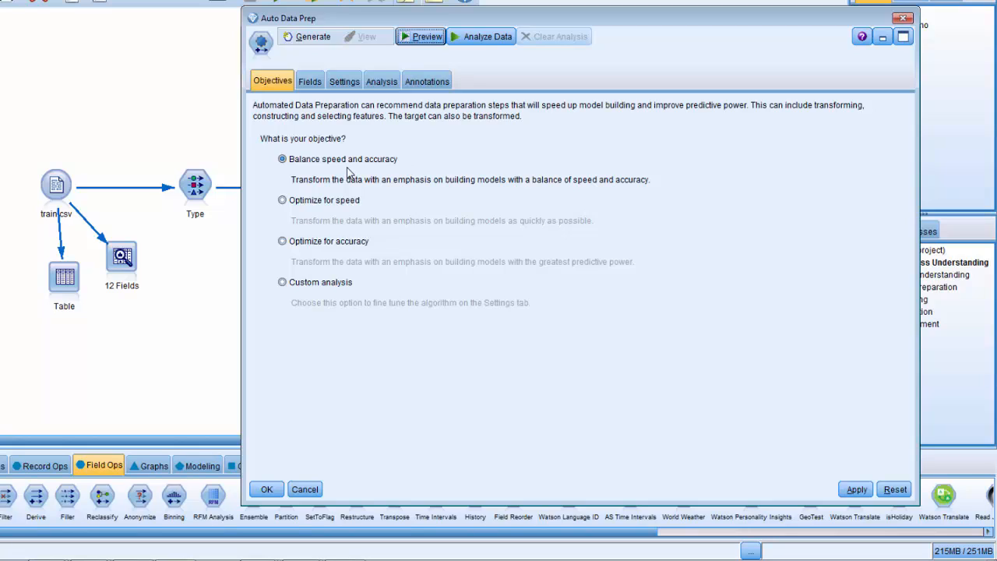
left_click(347, 83)
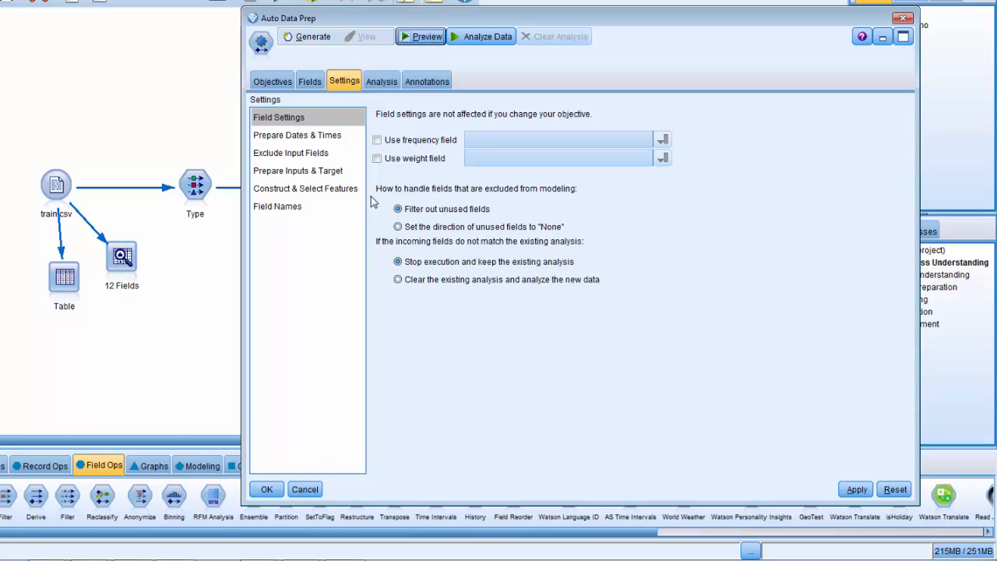
left_click(294, 172)
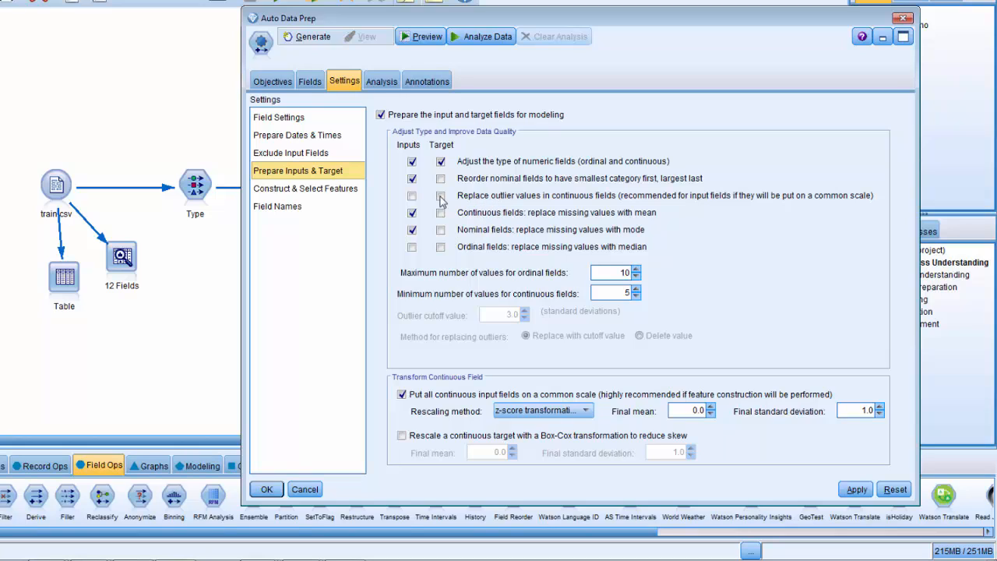
left_click(412, 179)
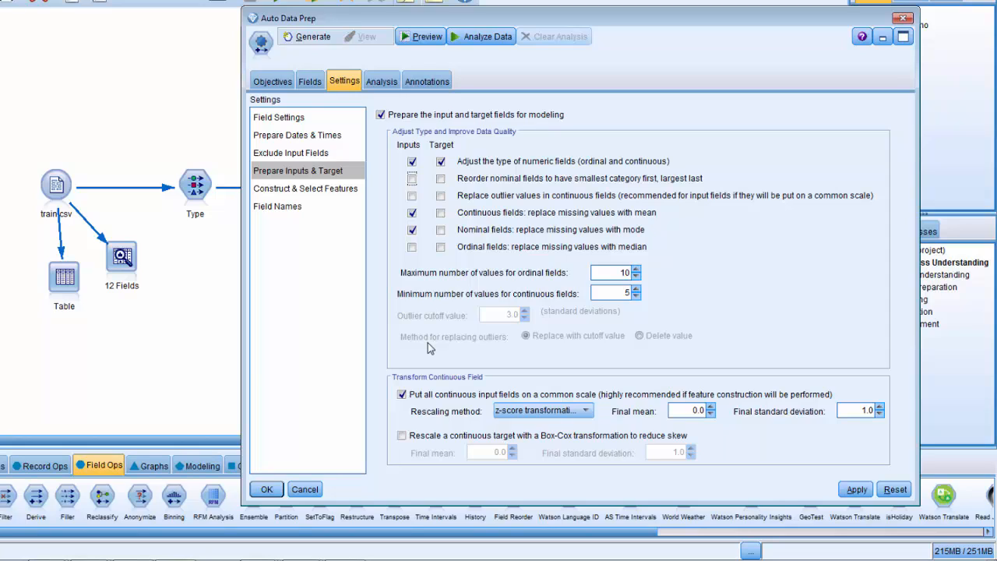
left_click(402, 394)
left_click(854, 491)
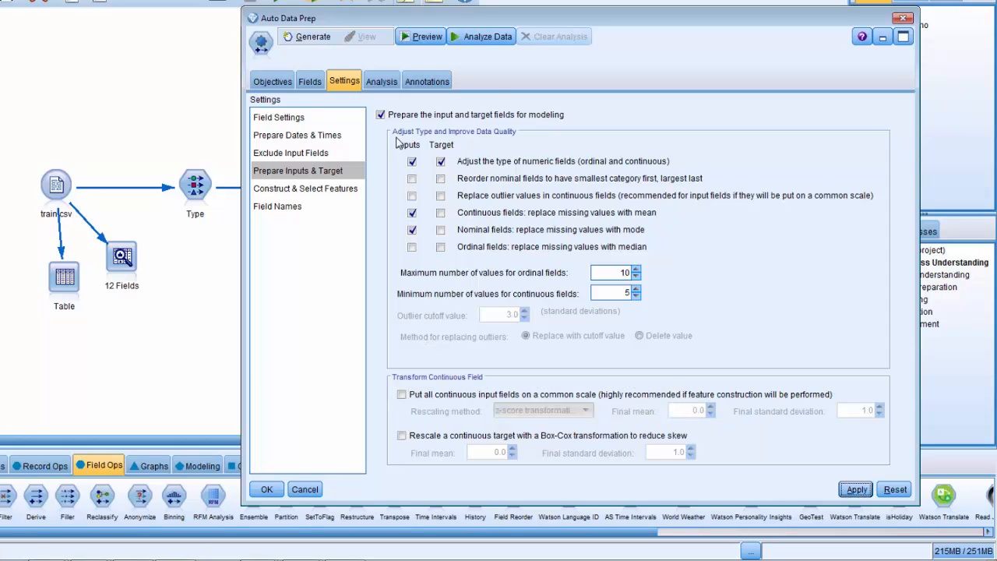
Analyze the data in the Auto Data Prep node and preview its transformed records, then close both windows, keeping the analysis.
left_click(482, 39)
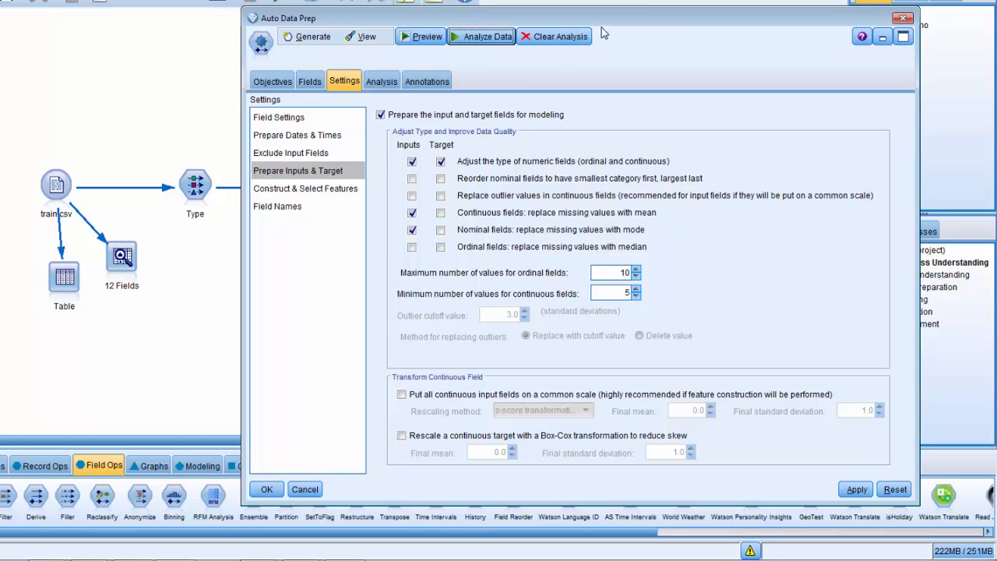
left_click_drag(610, 20, 703, 5)
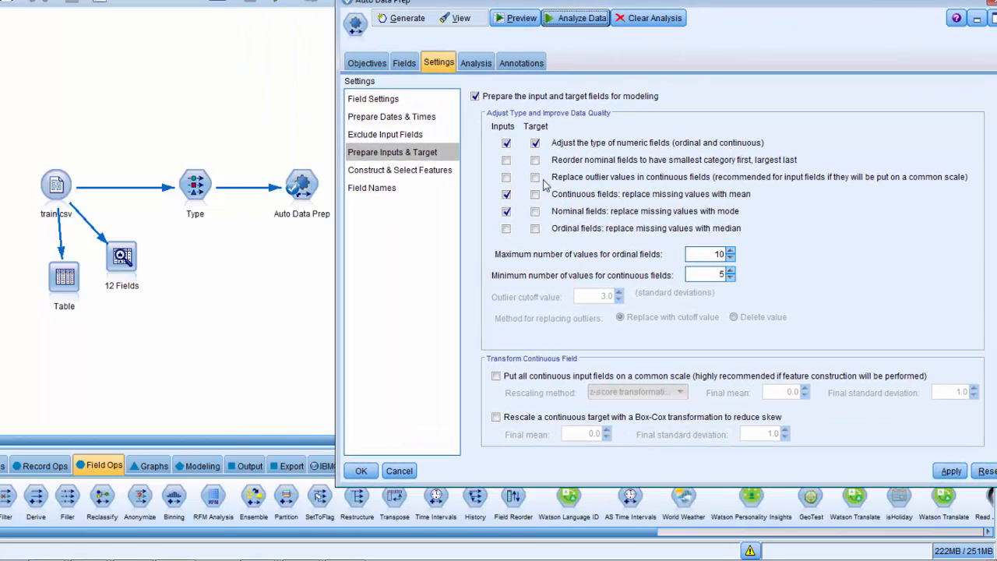
left_click(524, 21)
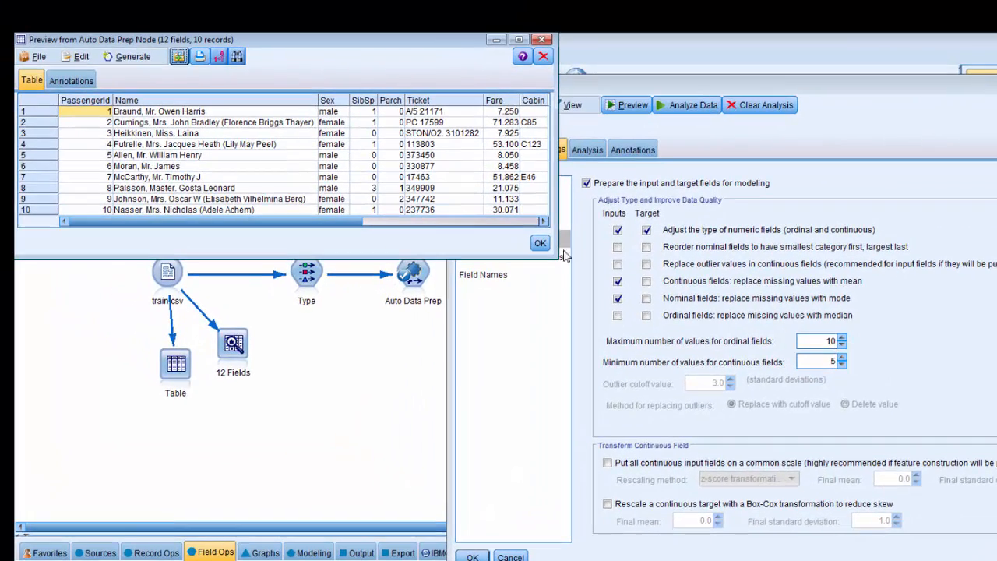
left_click_drag(564, 256, 988, 315)
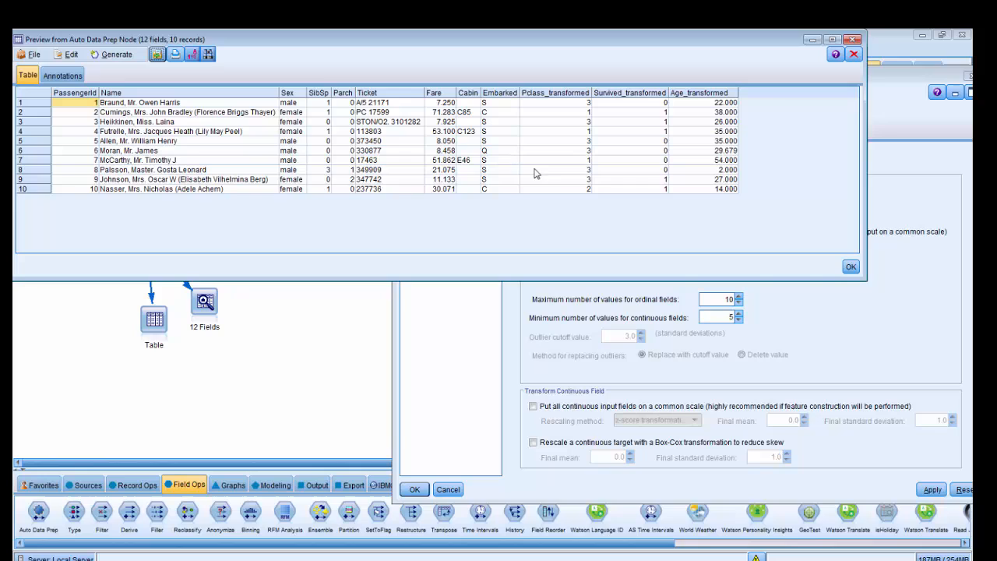
left_click(854, 39)
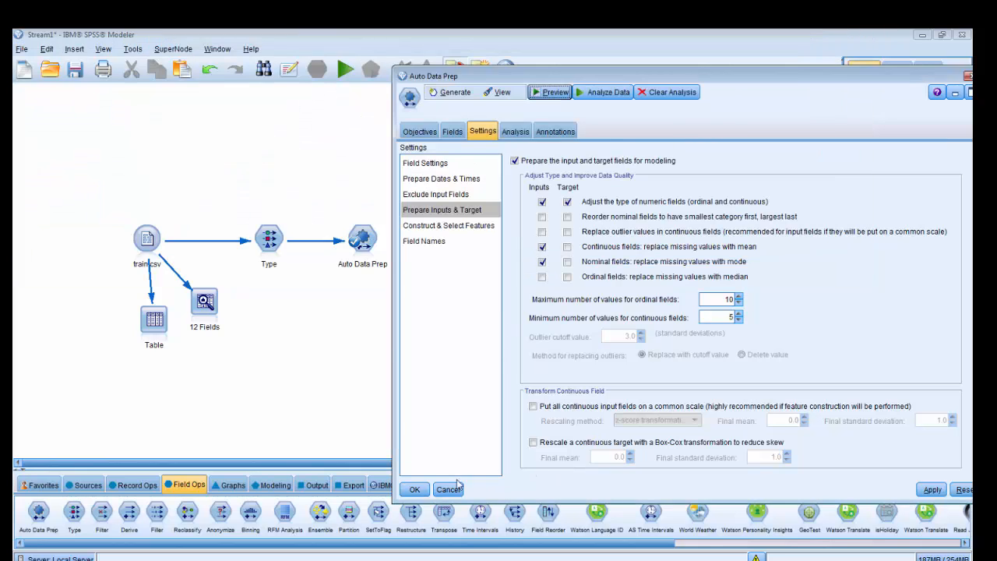
left_click(425, 489)
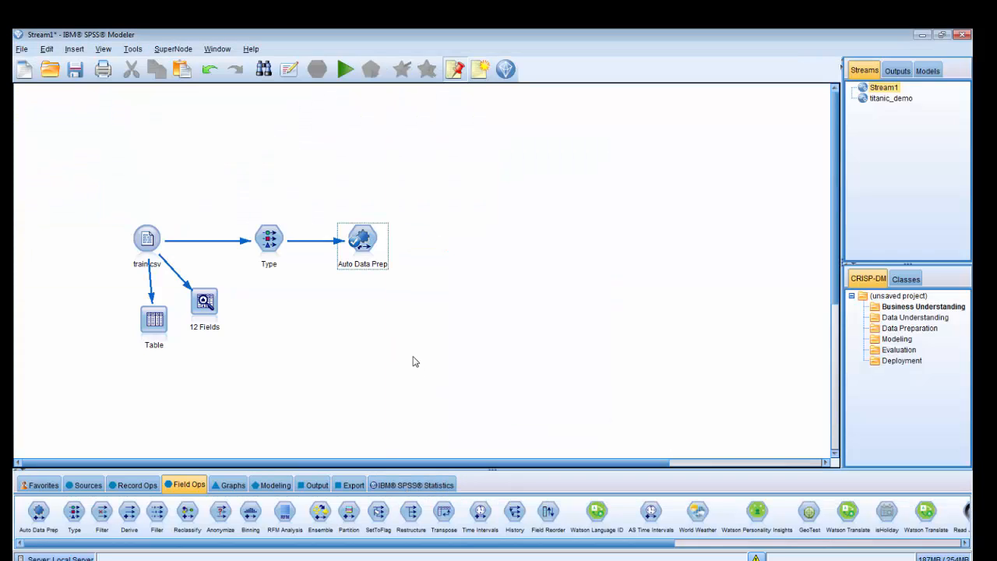